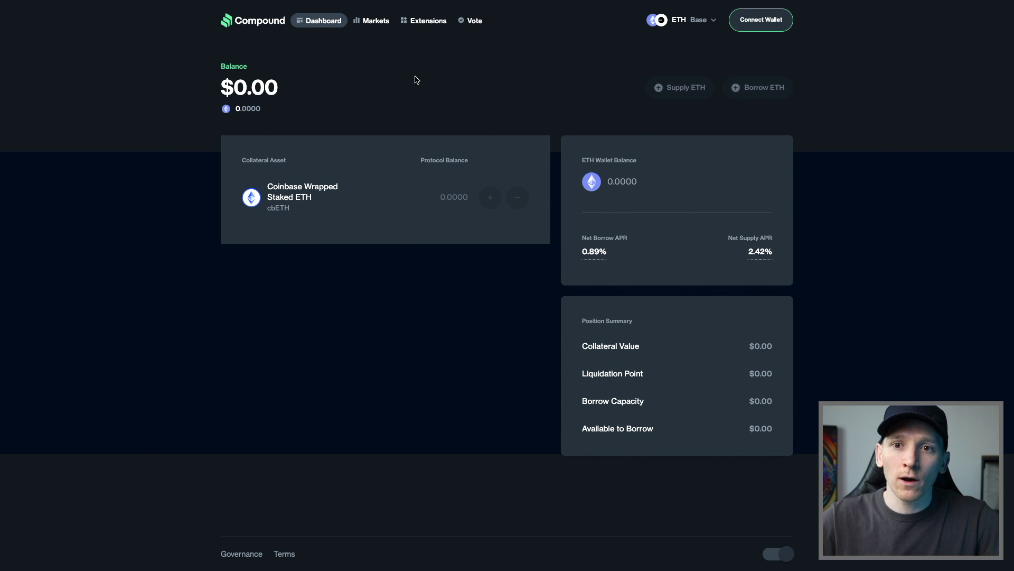
- Examine utilization, earn and borrow APRs, and collateral assets in the Compound markets on Ethereum, Polygon, Base and Arbitrum
left_click(375, 23)
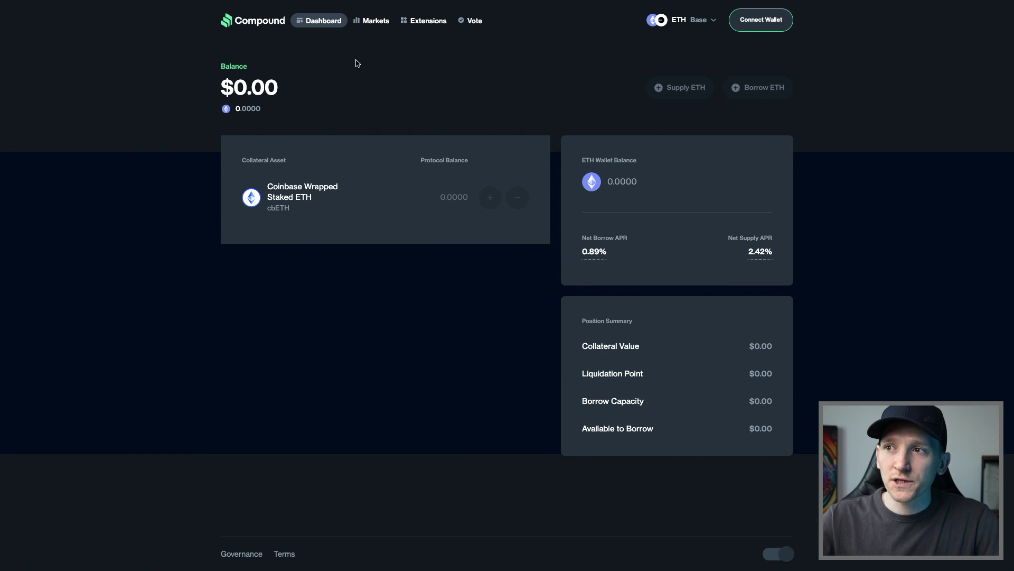
left_click(373, 24)
scroll(147, 335, "down", 4)
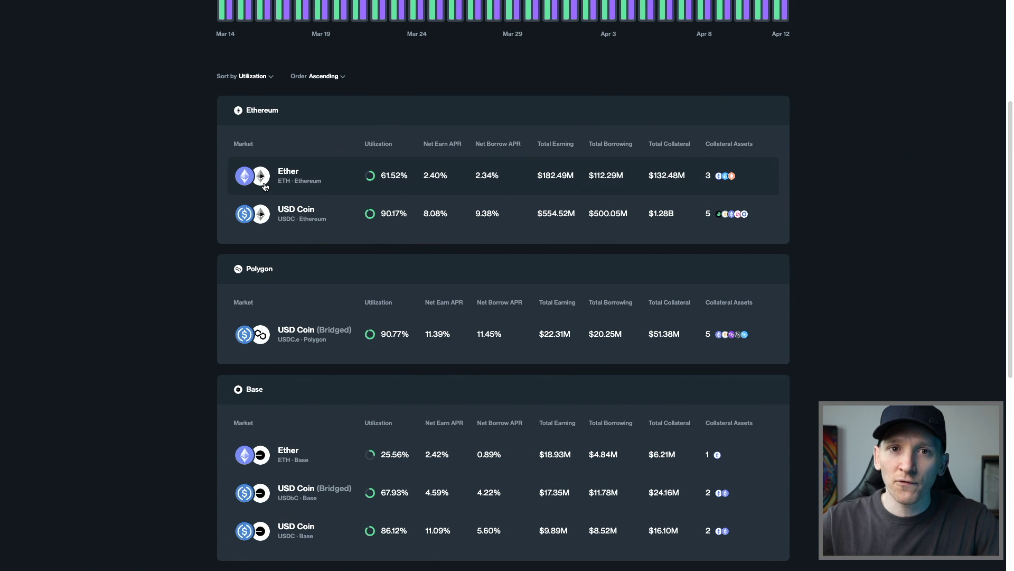
scroll(153, 338, "down", 2)
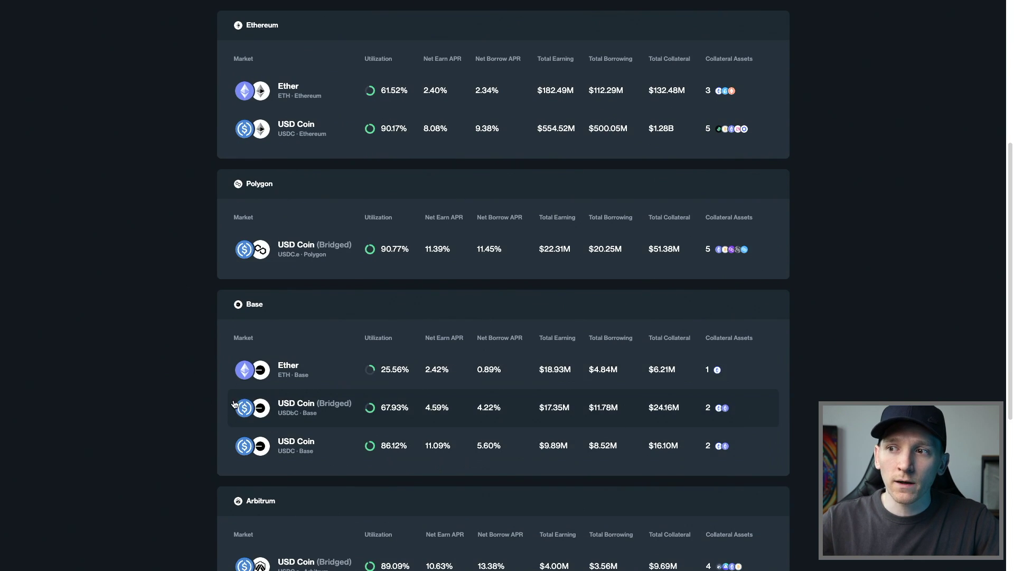
scroll(183, 391, "up", 3)
scroll(177, 370, "up", 2)
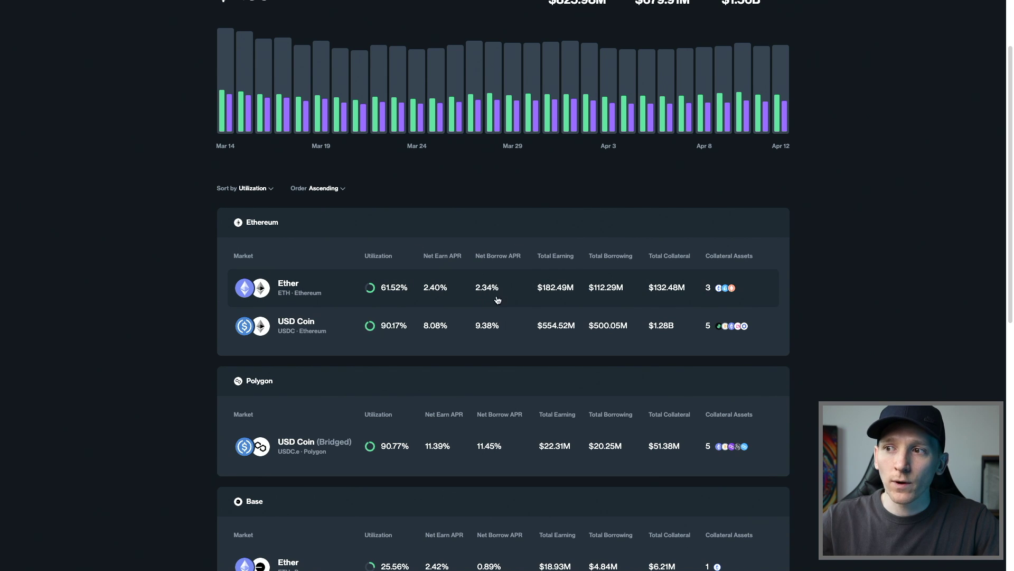
scroll(491, 291, "down", 1)
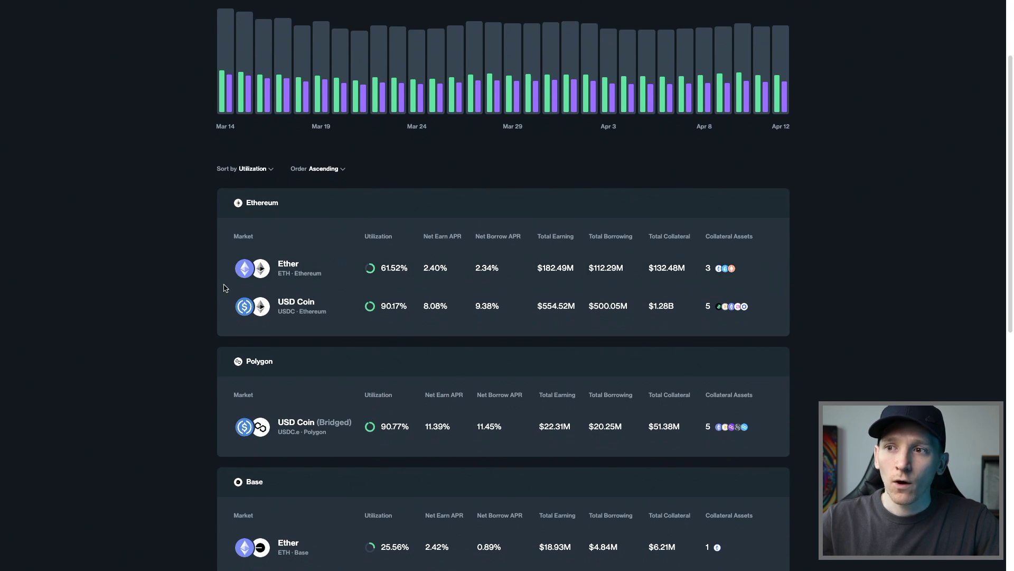
scroll(233, 292, "down", 1)
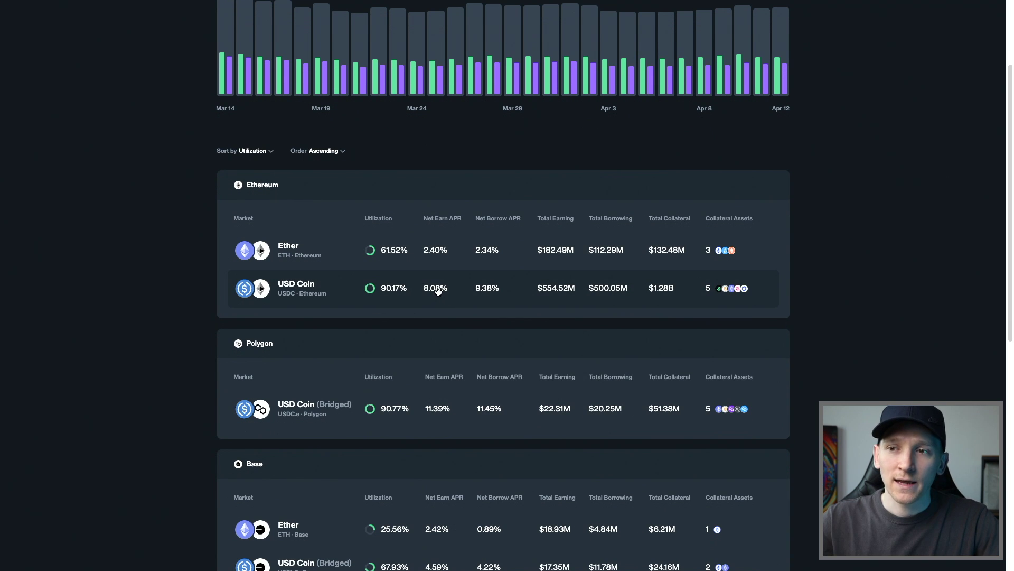
scroll(427, 293, "down", 2)
scroll(425, 291, "down", 1)
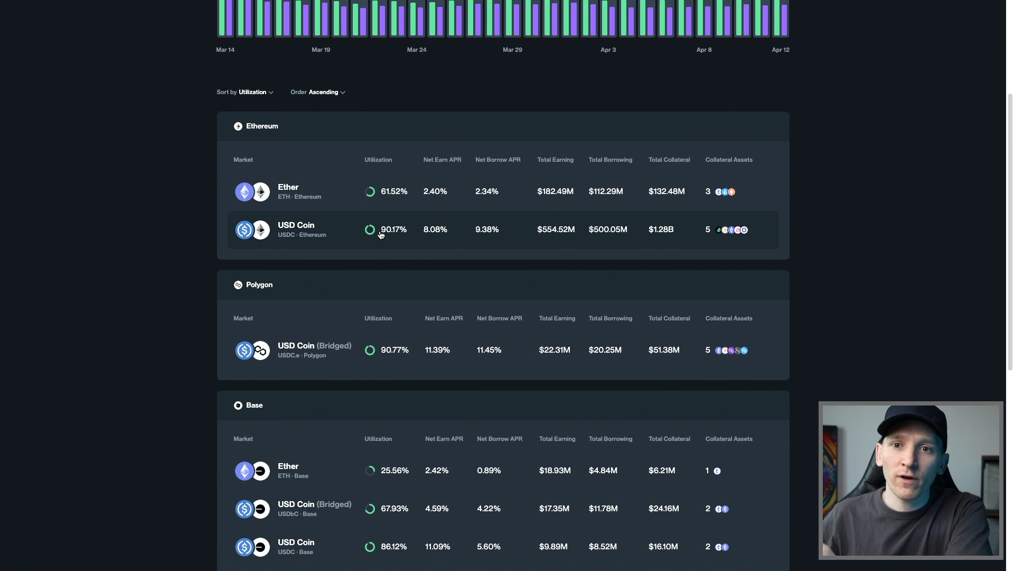
scroll(219, 320, "down", 1)
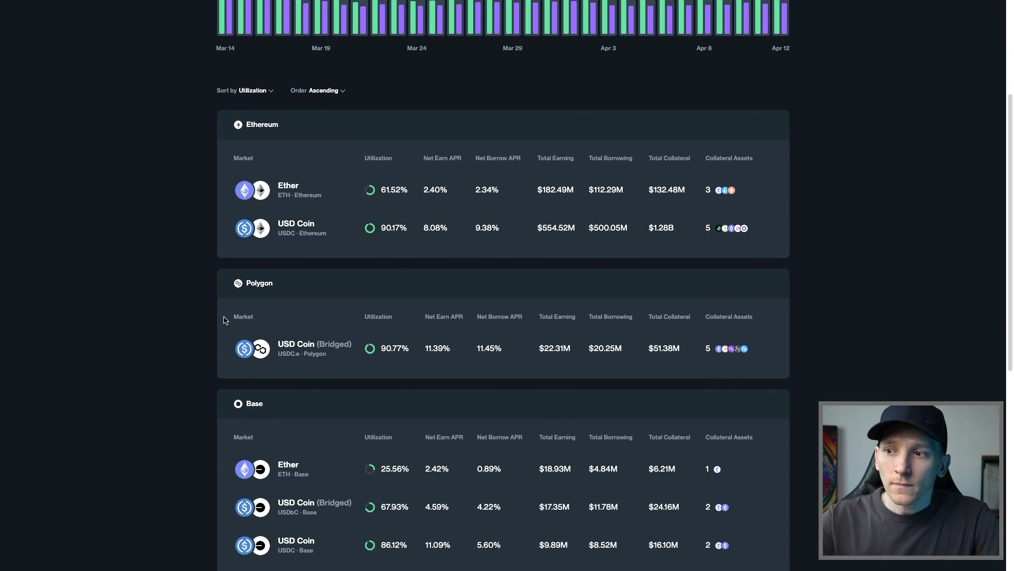
scroll(217, 324, "down", 2)
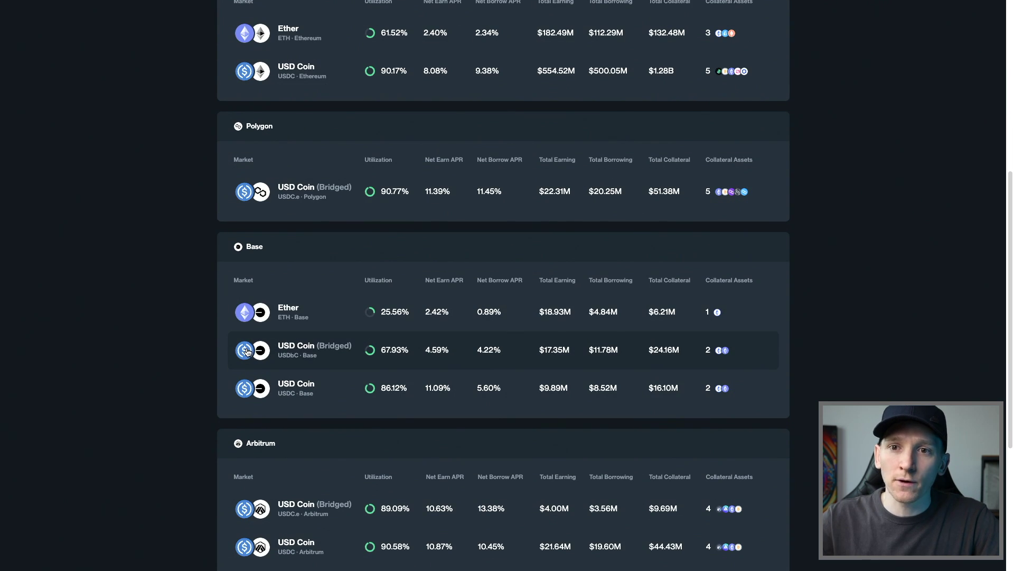
scroll(216, 338, "down", 1)
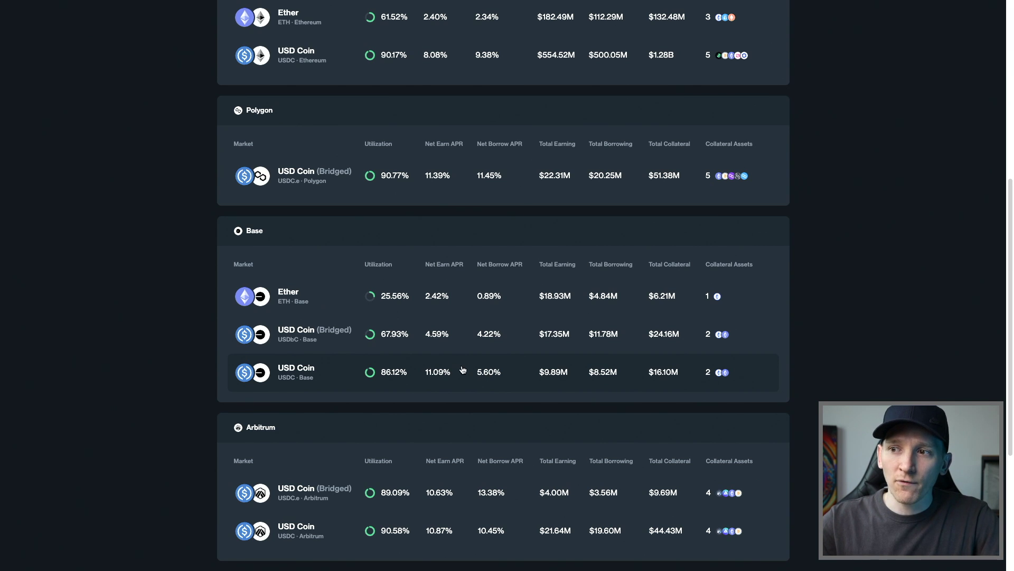
- Inspect the USDC market on Base, including its market stats, reward-inclusive rates and collateral assets
left_click(395, 376)
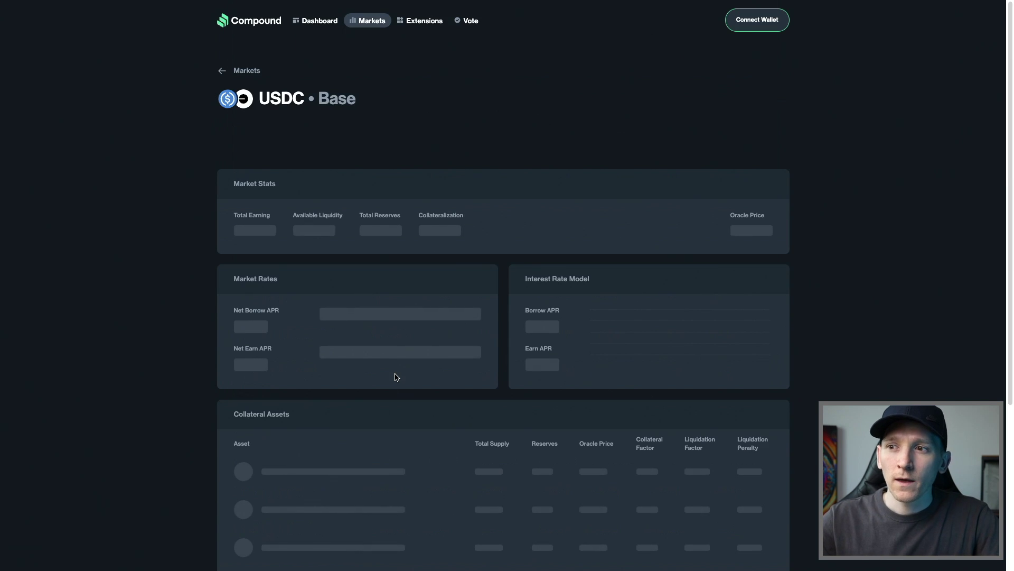
scroll(179, 306, "down", 1)
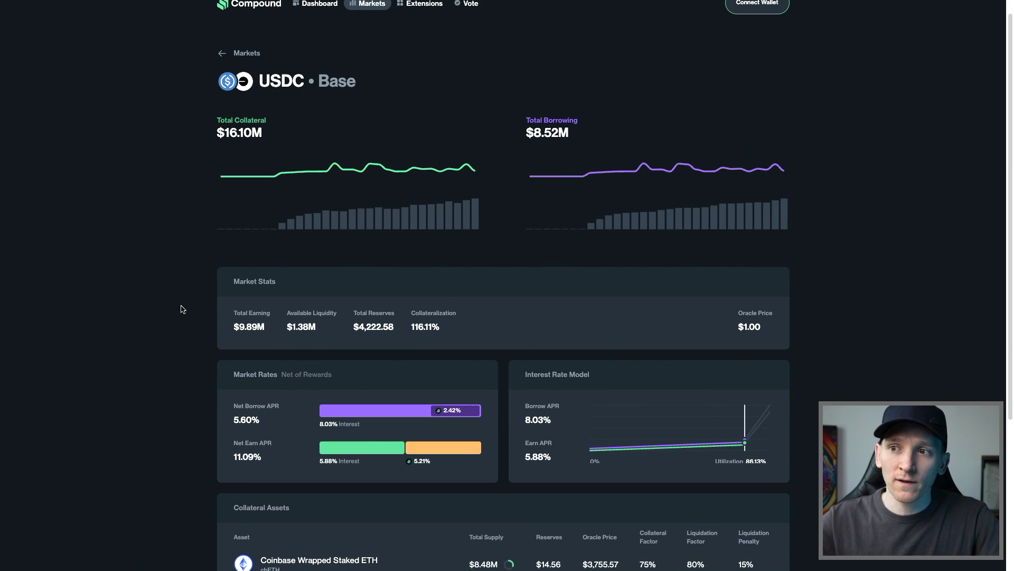
scroll(187, 305, "down", 3)
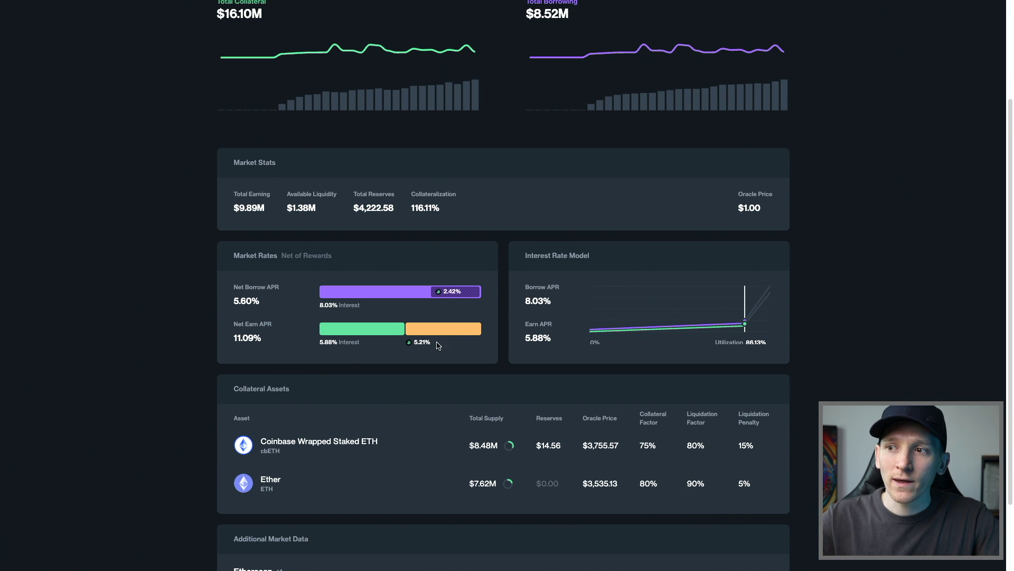
scroll(841, 309, "up", 3)
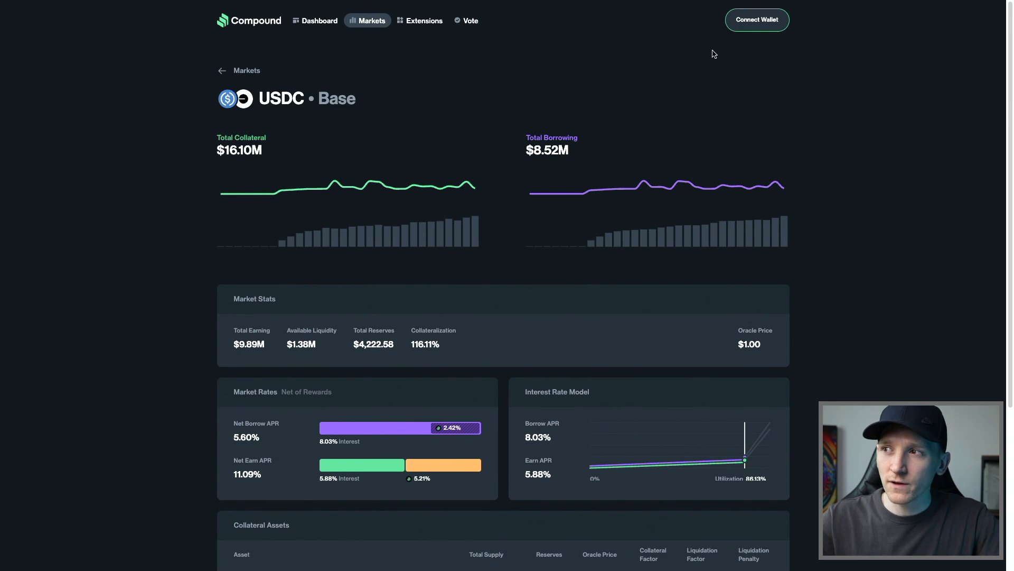
- Connect a crypto wallet to Compound and check which markets are available on Base
left_click(757, 25)
left_click(454, 274)
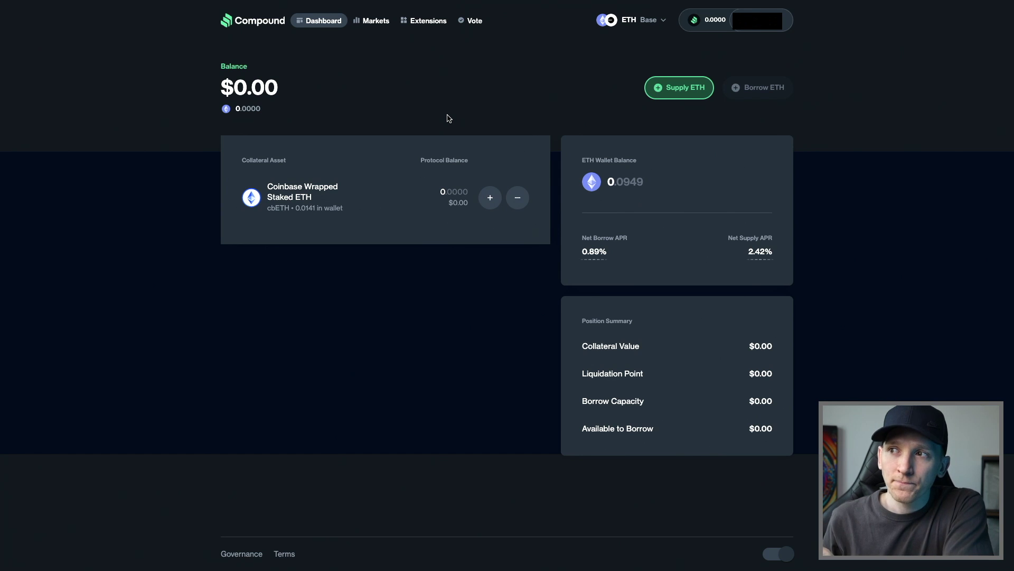
left_click(633, 24)
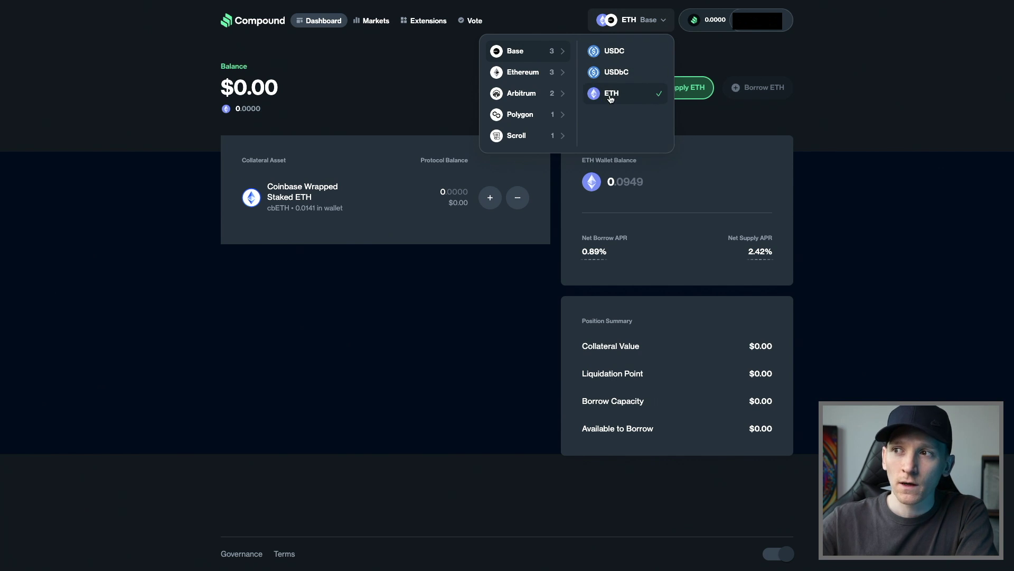
left_click(385, 106)
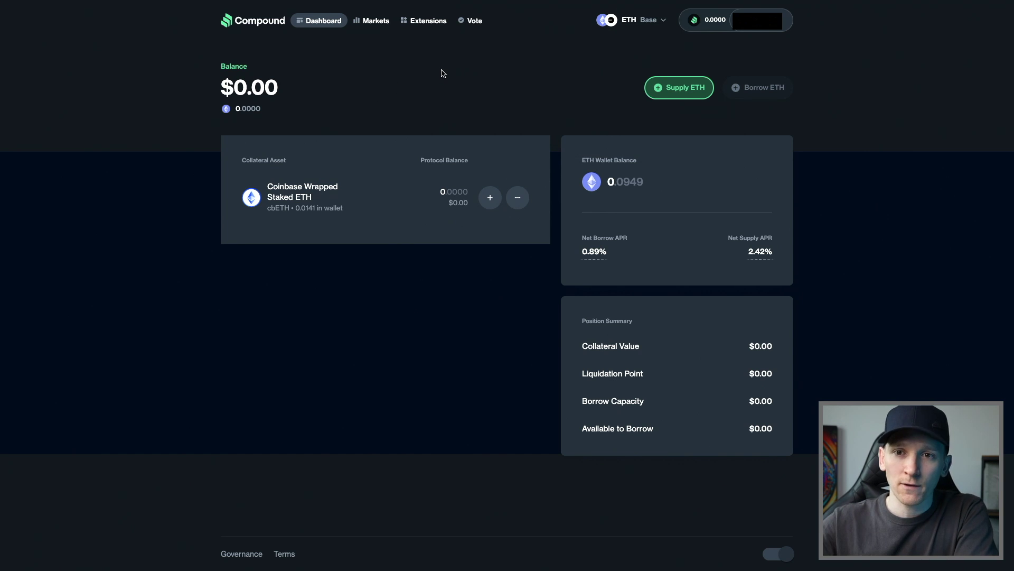
- Try supplying the maximum ETH balance to the ETH market on Base and cancel the entry
mouse_move(722, 247)
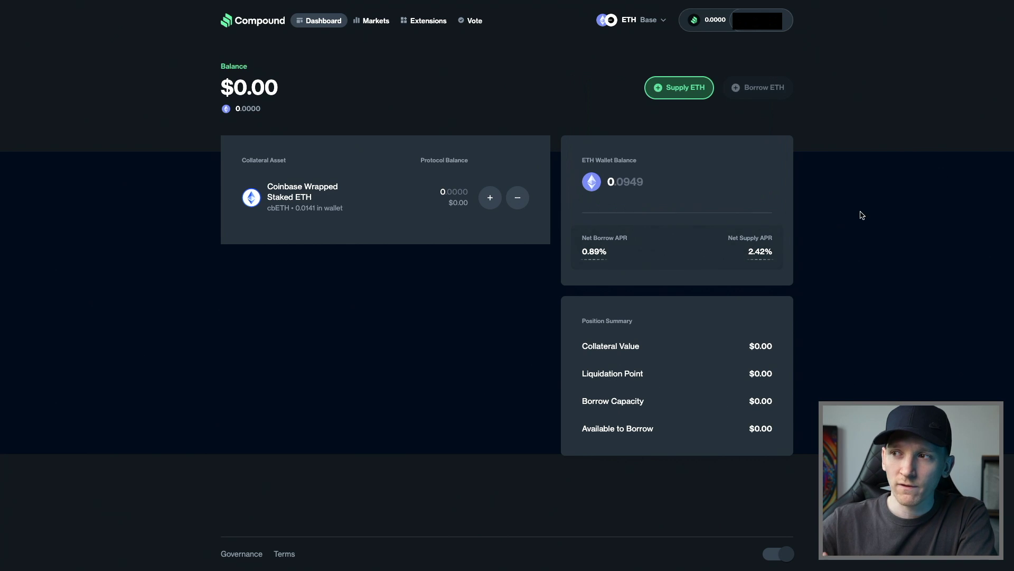
left_click(682, 92)
left_click(757, 185)
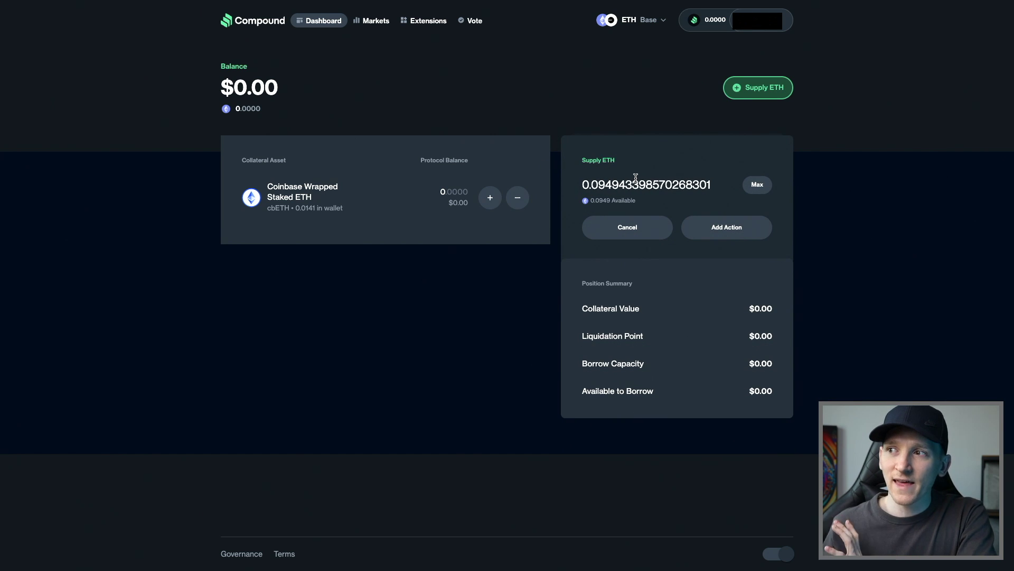
left_click(638, 226)
mouse_move(692, 267)
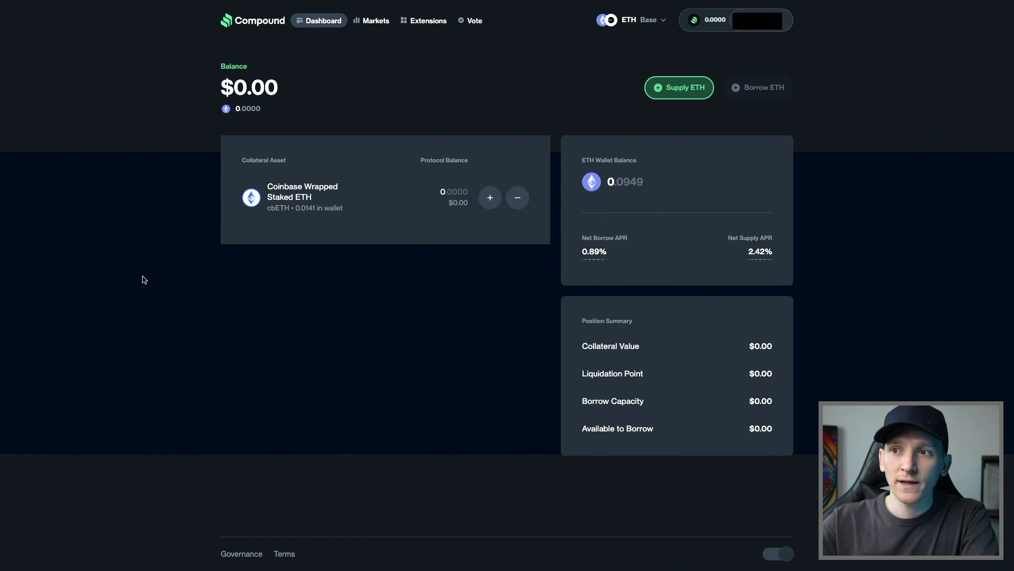
- Queue the full cbETH balance as collateral in the Base ETH market and clear the pending action
mouse_move(285, 208)
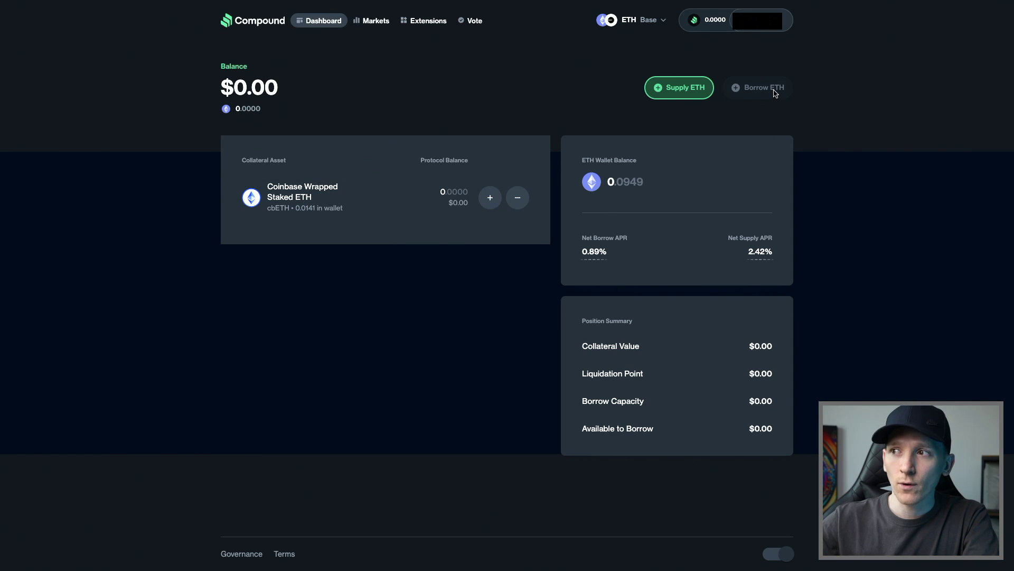
left_click(490, 197)
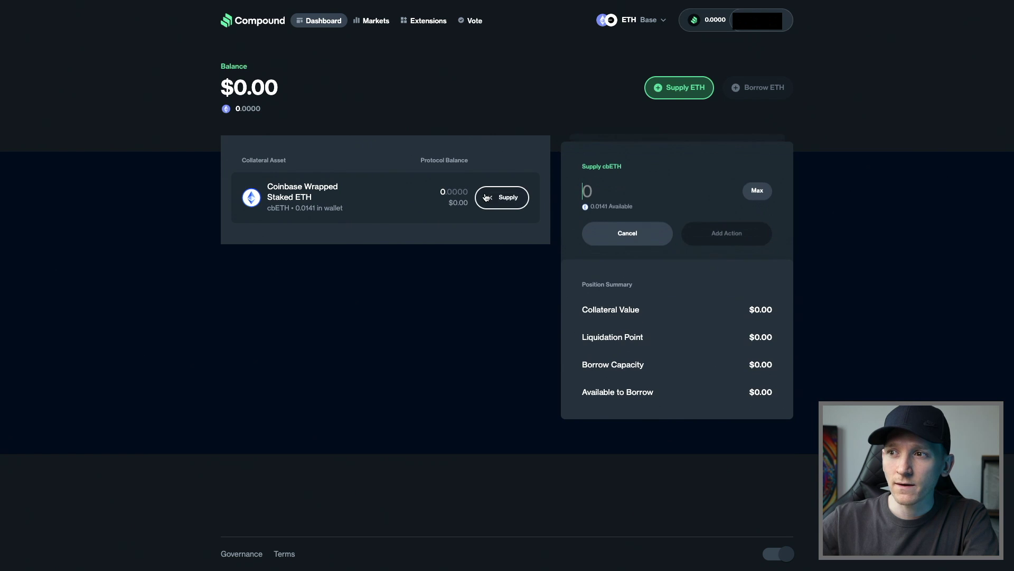
left_click(758, 185)
left_click(748, 229)
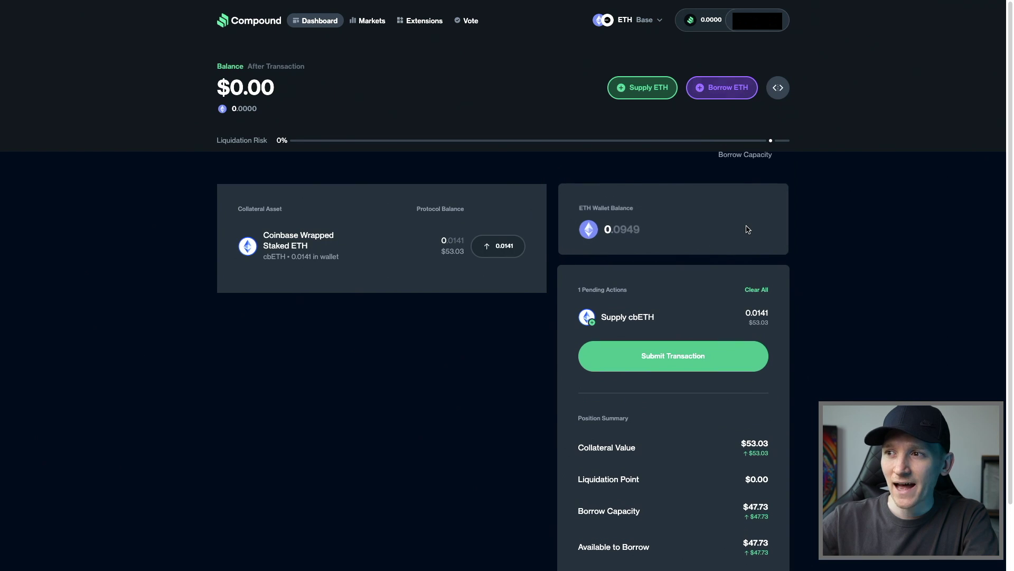
mouse_move(782, 315)
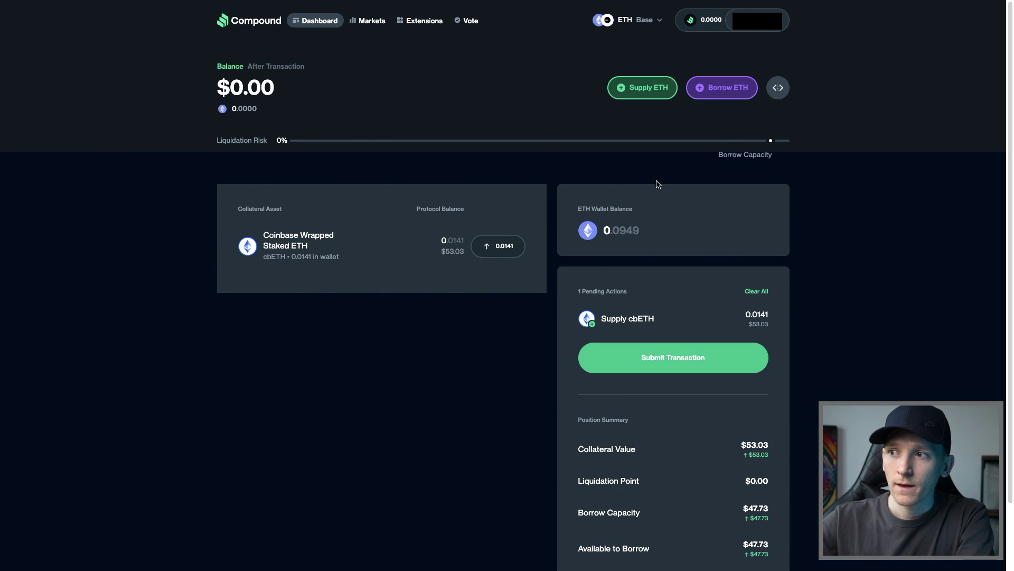
left_click(752, 289)
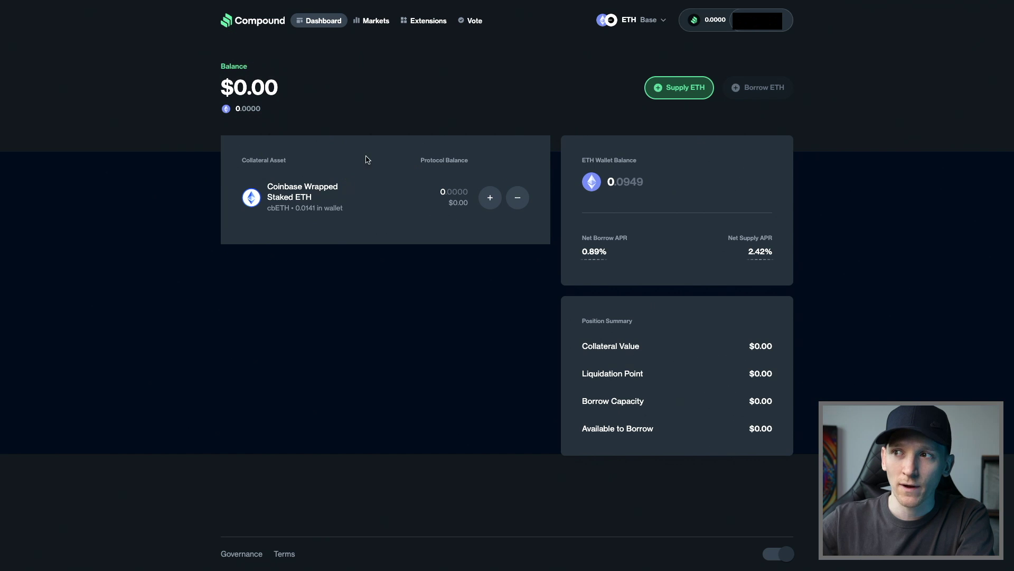
- Switch the dashboard to the USDC market on the Base network
left_click(638, 19)
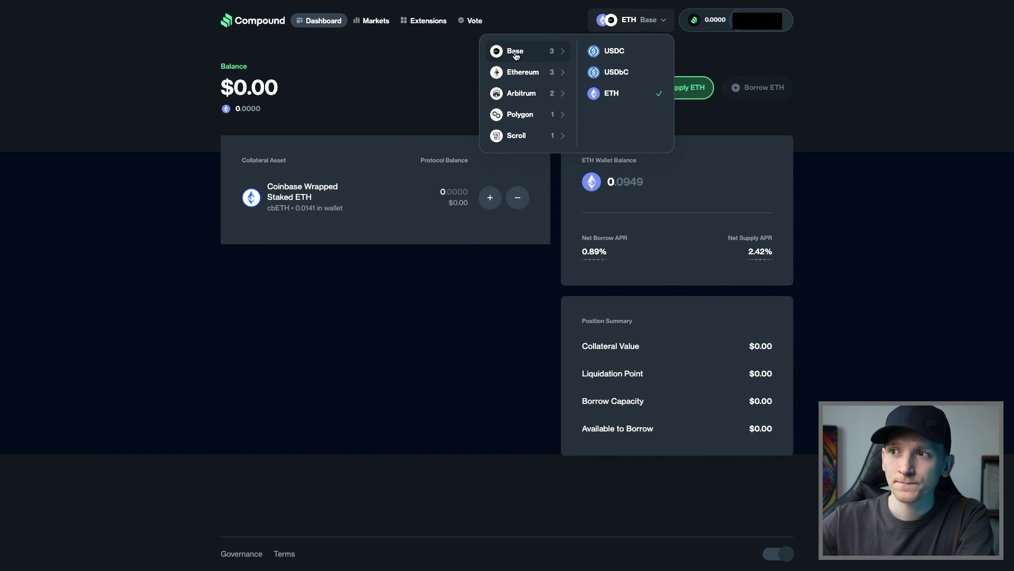
left_click(612, 52)
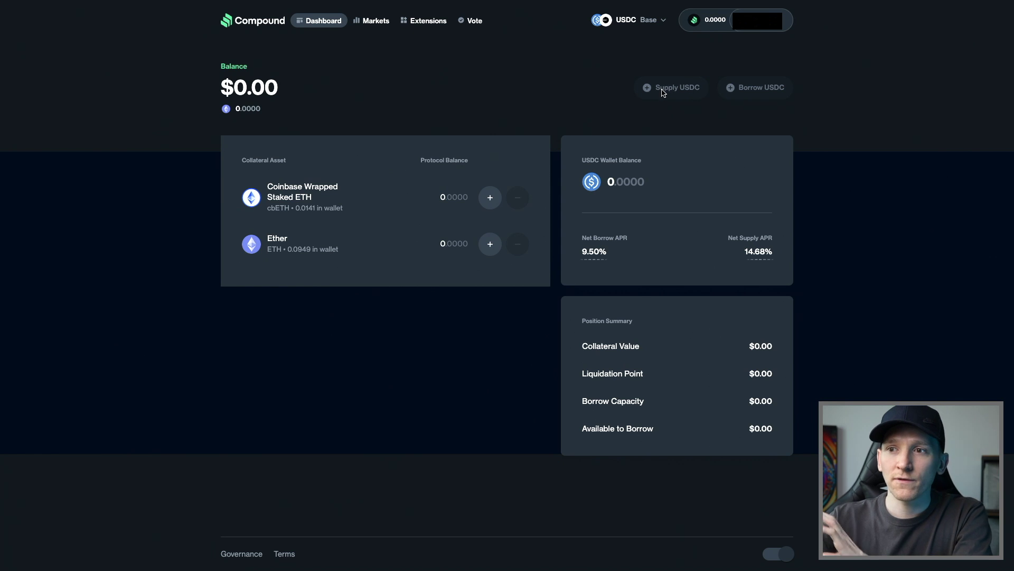
mouse_move(757, 255)
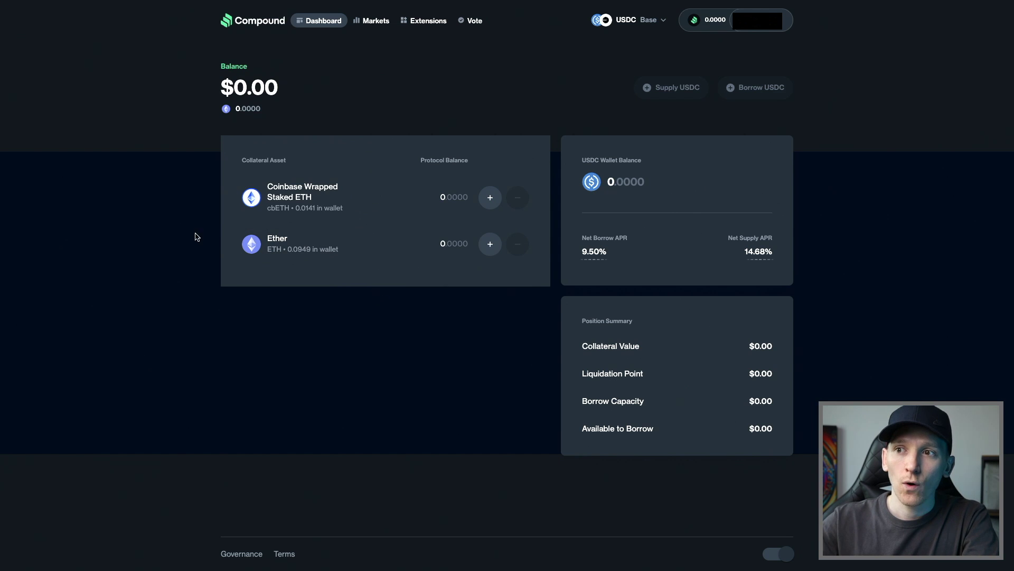
- Add the maximum cbETH amount as a pending collateral supply and reject the wallet's approval request
left_click(490, 244)
left_click(756, 185)
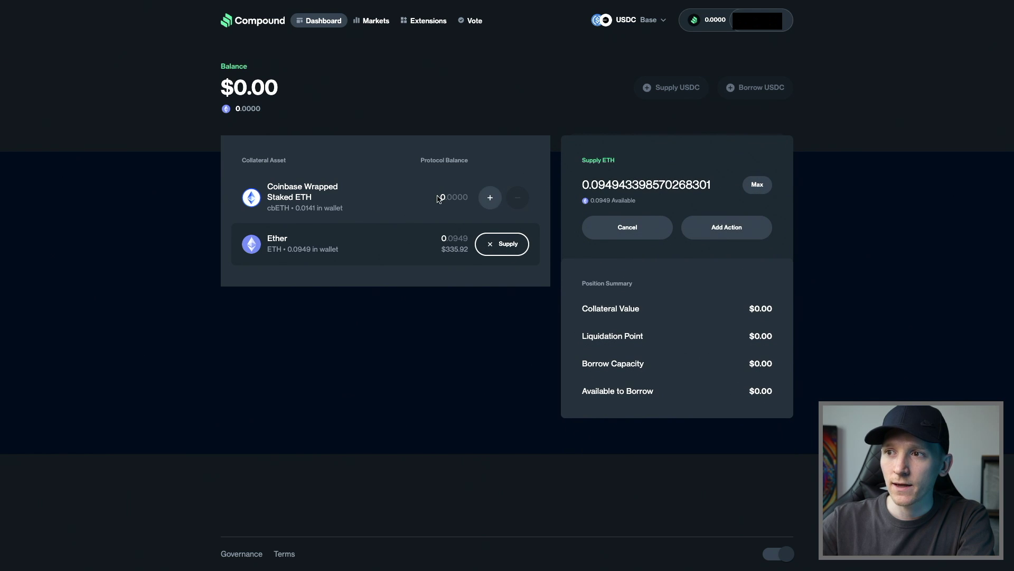
left_click(490, 197)
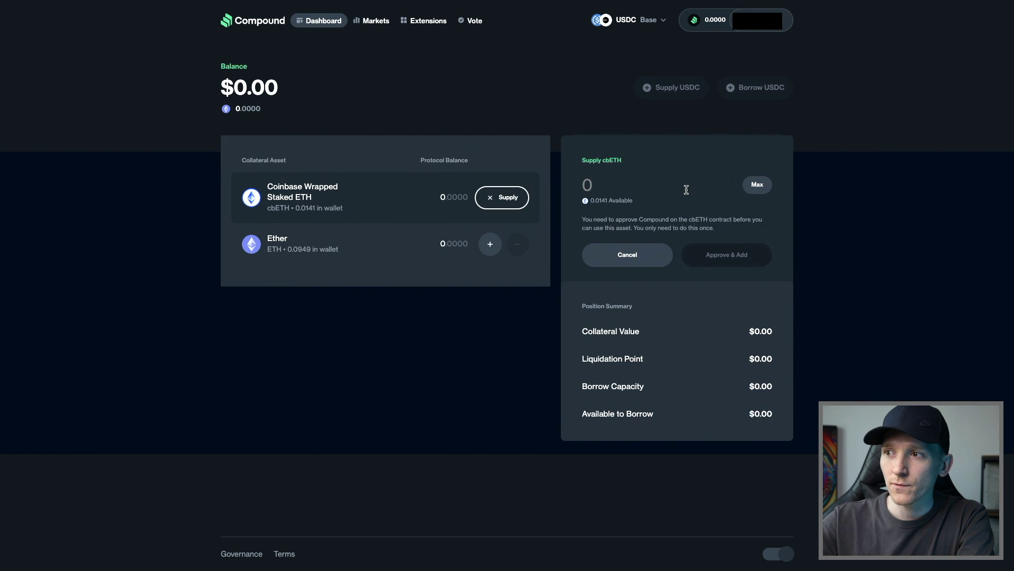
left_click(756, 185)
left_click(727, 255)
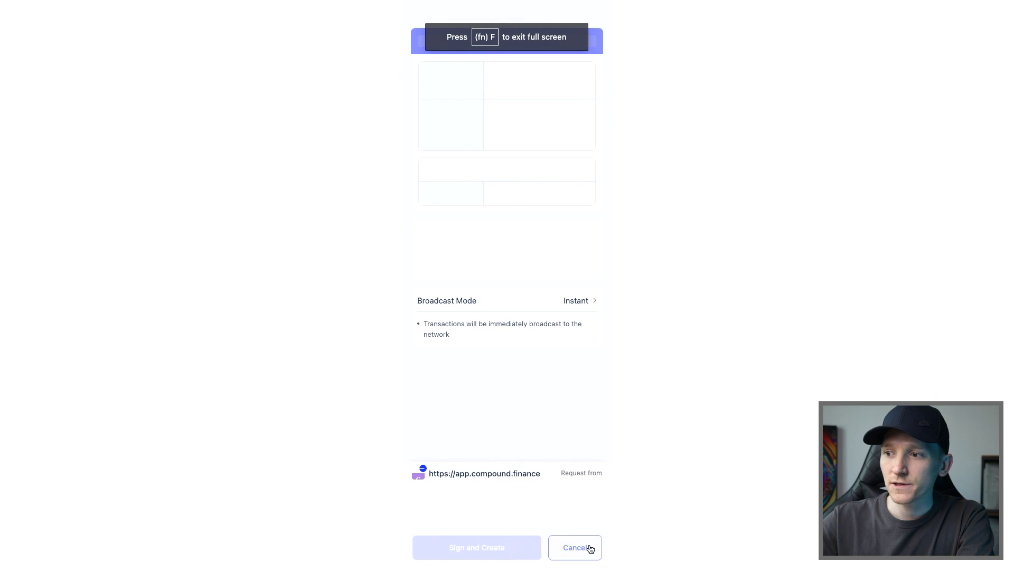
left_click(580, 545)
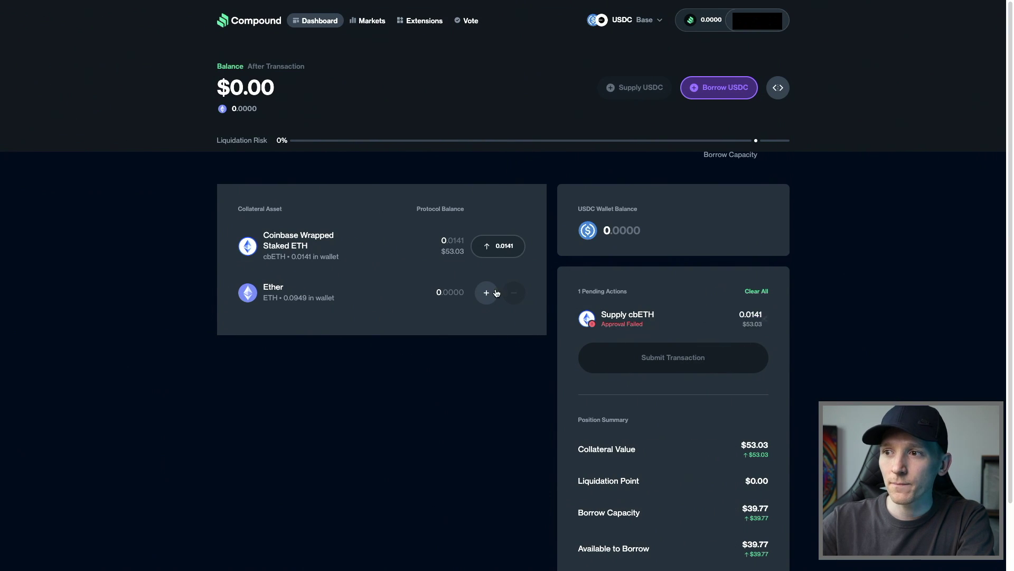
- Add the maximum ETH amount as a second pending collateral supply in the Base USDC market
left_click(486, 292)
left_click(753, 233)
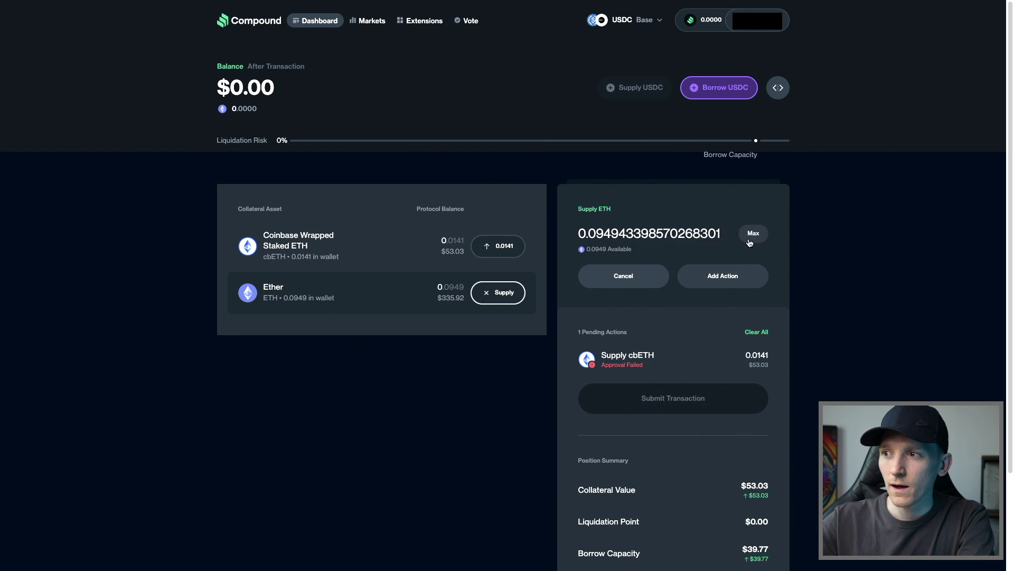
left_click(722, 276)
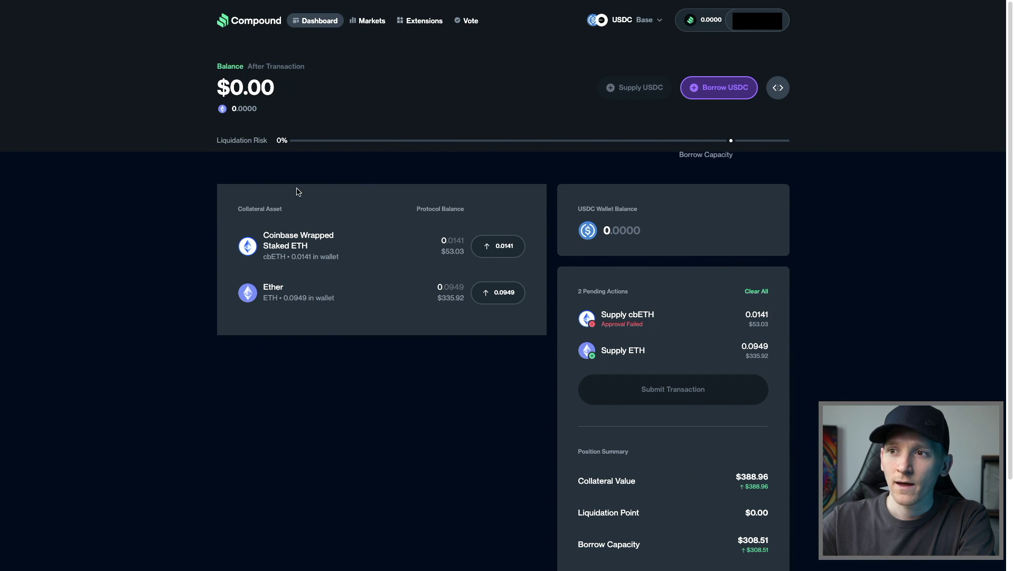
mouse_move(327, 256)
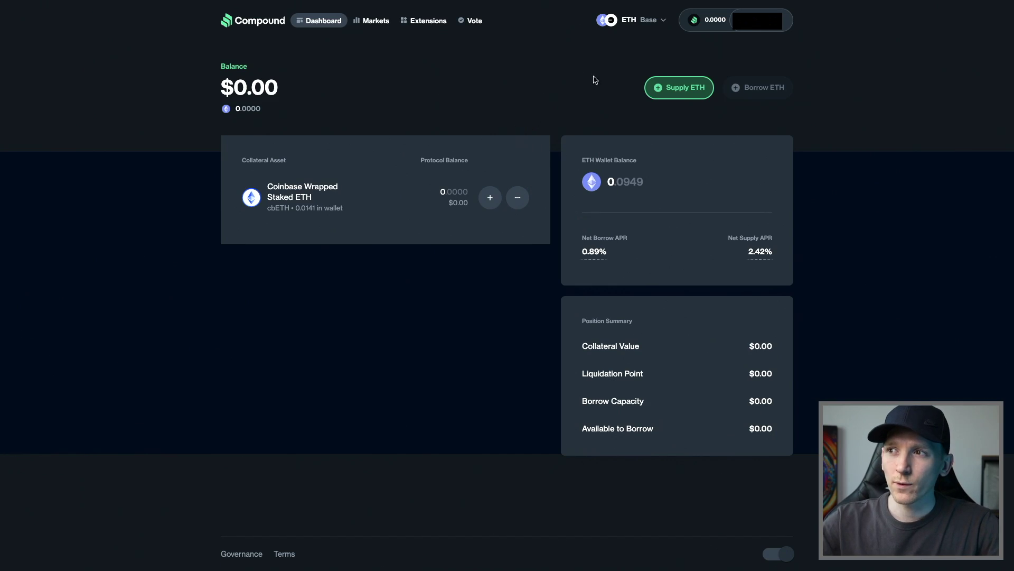
- Add a pending supply of 0.01 ETH in the Base ETH market
left_click(650, 21)
left_click(437, 104)
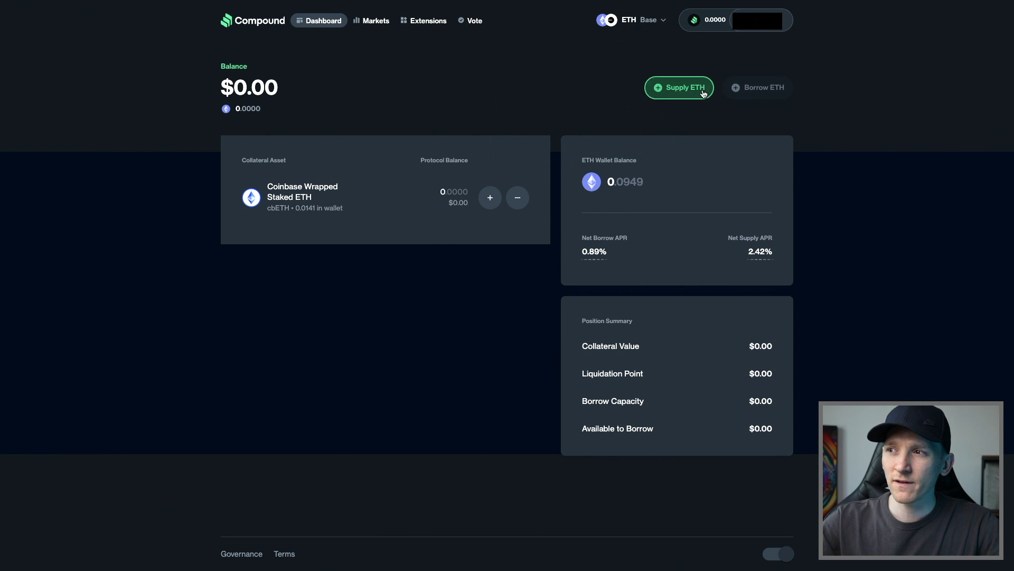
left_click(685, 94)
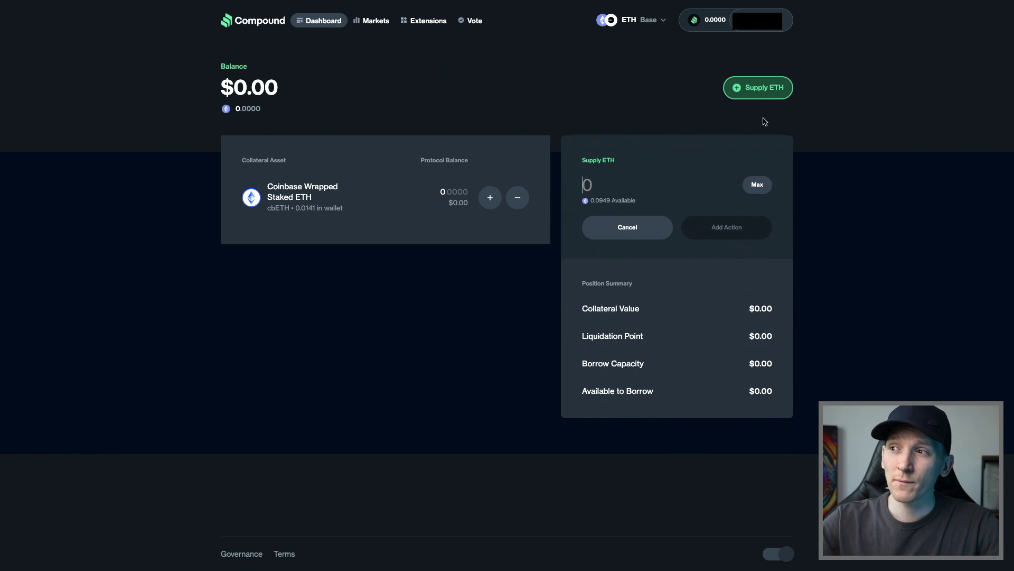
left_click(602, 187)
type("0.01")
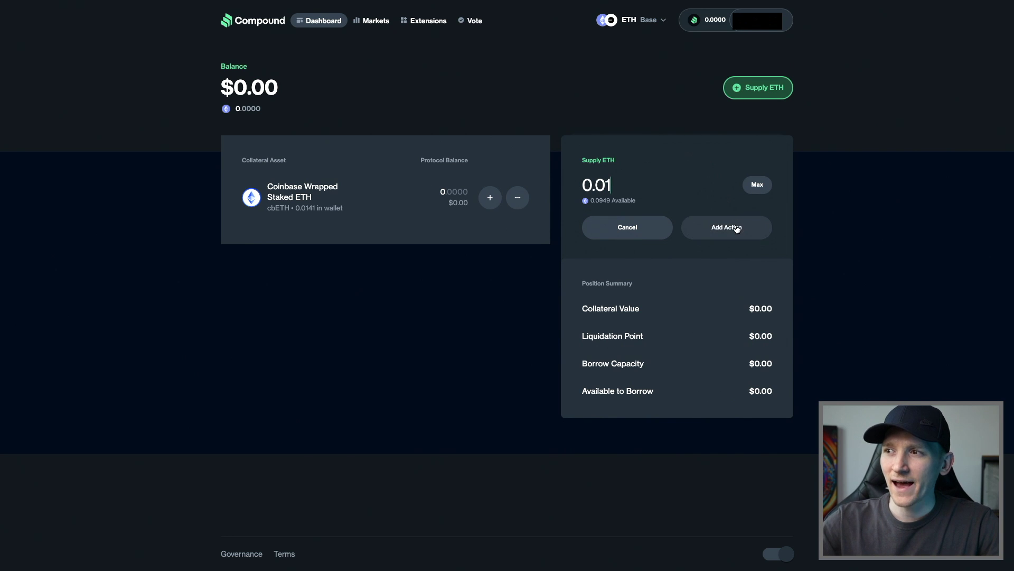
left_click(734, 227)
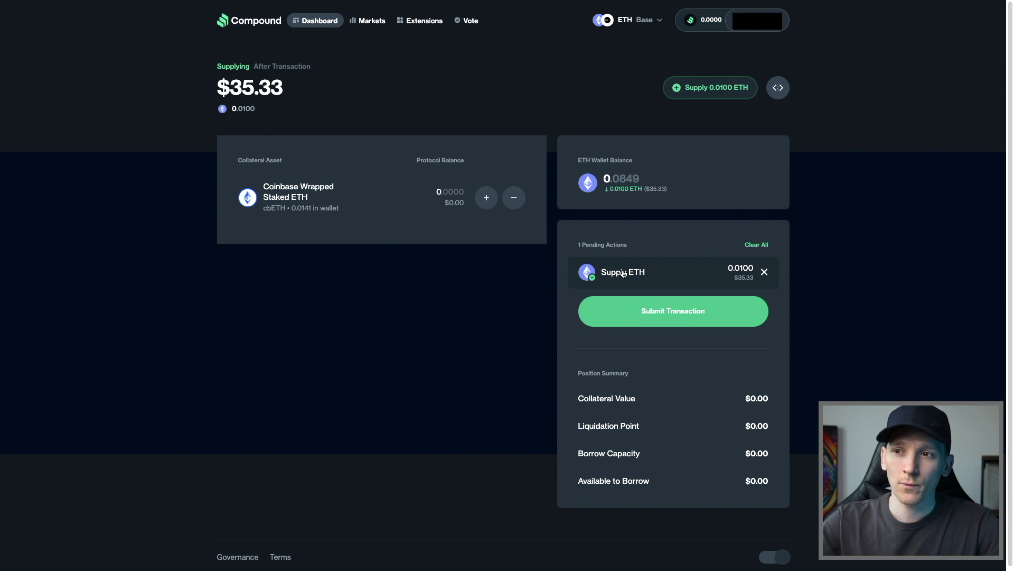
- Submit the 0.01 ETH supply, sign it in the wallet, and dismiss the transaction dialog
left_click(645, 313)
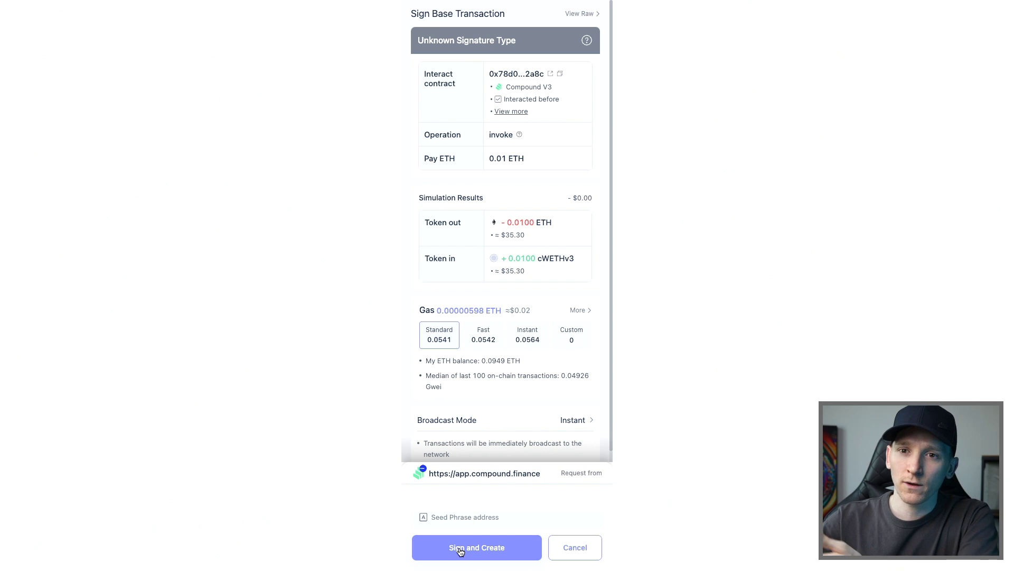
left_click(459, 550)
left_click(460, 549)
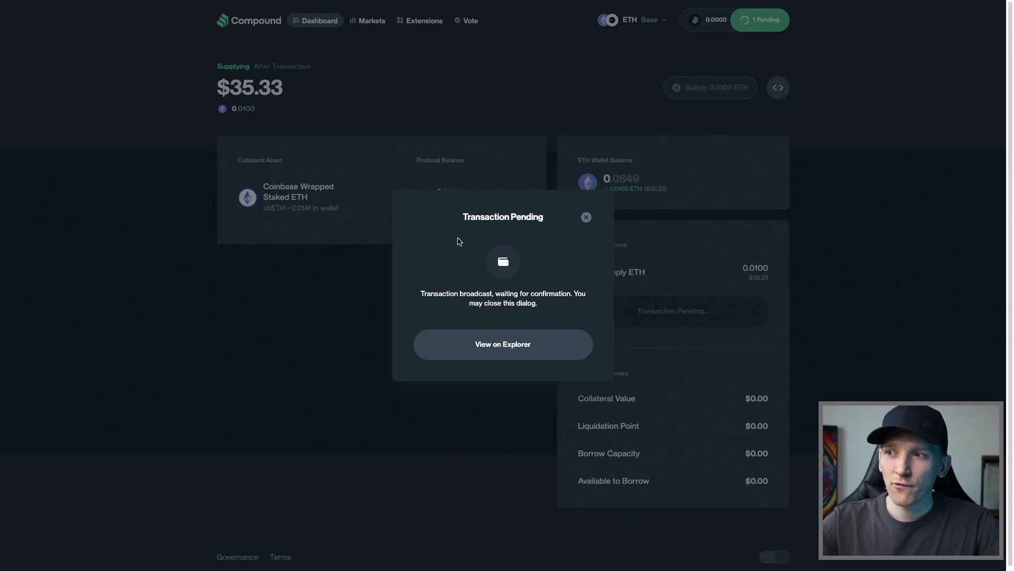
left_click(587, 217)
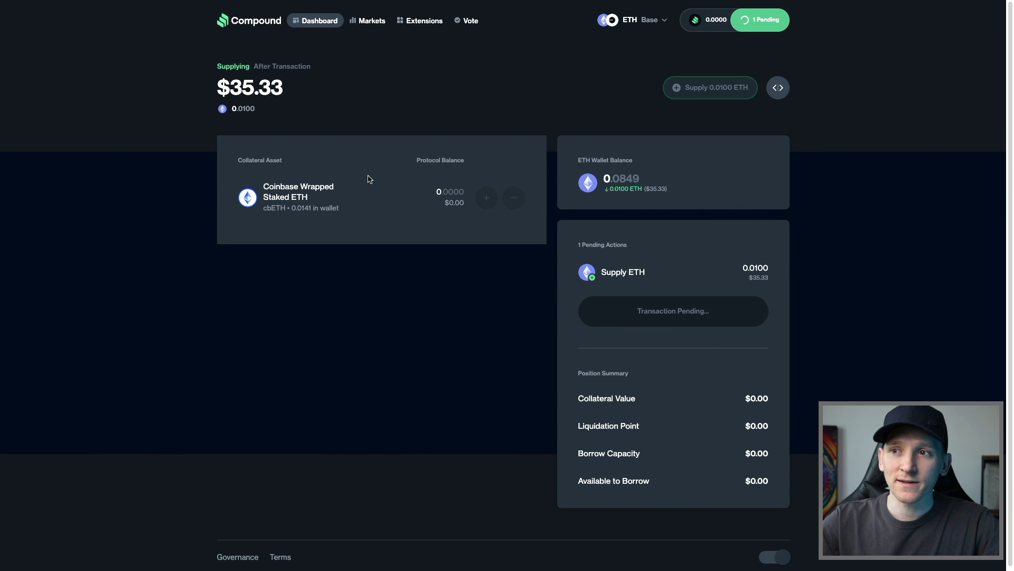
- Add a pending withdrawal of the maximum supplied ETH from the Base ETH market
mouse_move(288, 207)
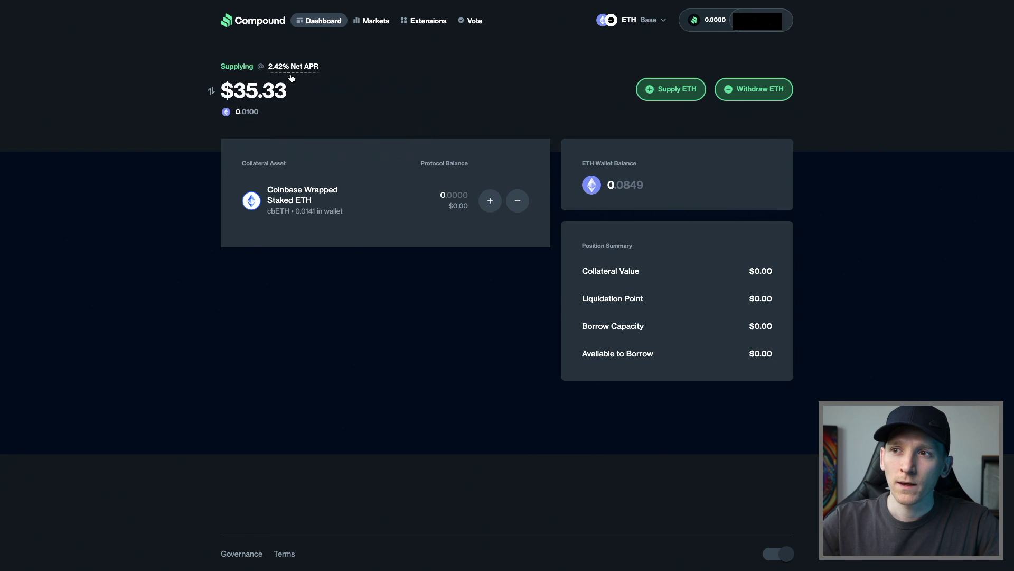
mouse_move(281, 69)
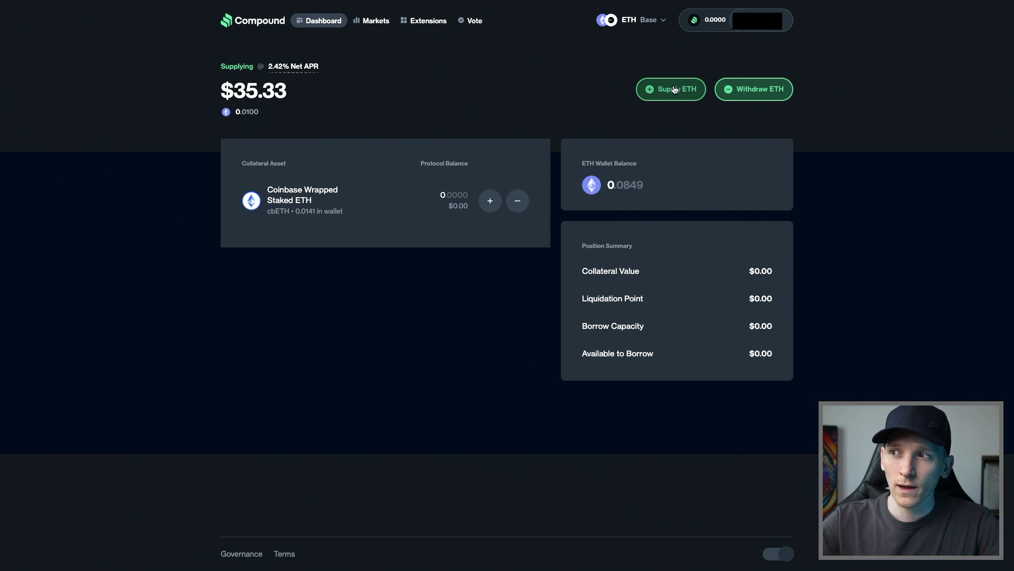
left_click(766, 91)
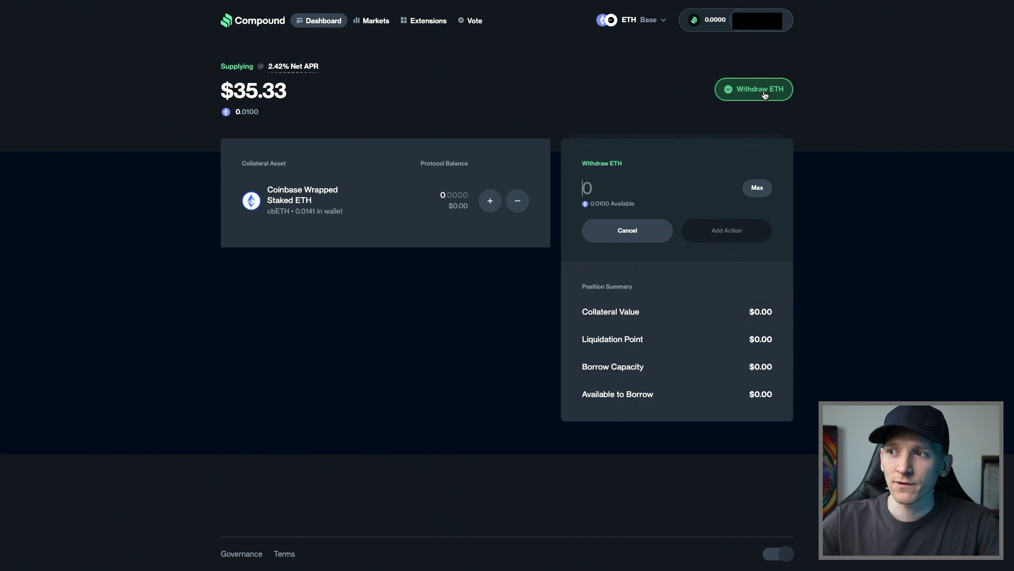
left_click(757, 187)
left_click(722, 233)
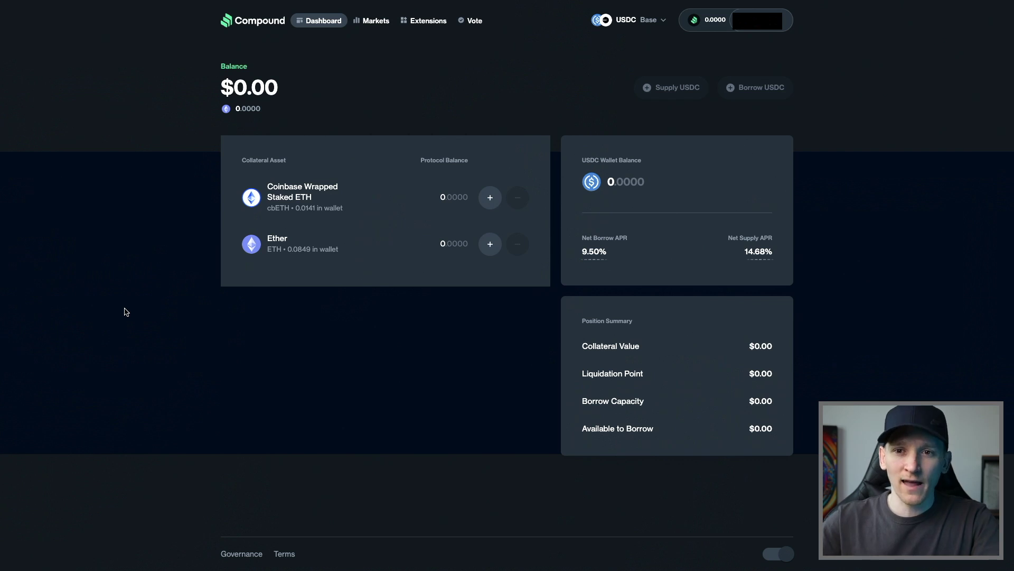
- Review the Base USDC market's balance, net supply APR, and the details of its cbETH and Ether collateral
left_click(640, 23)
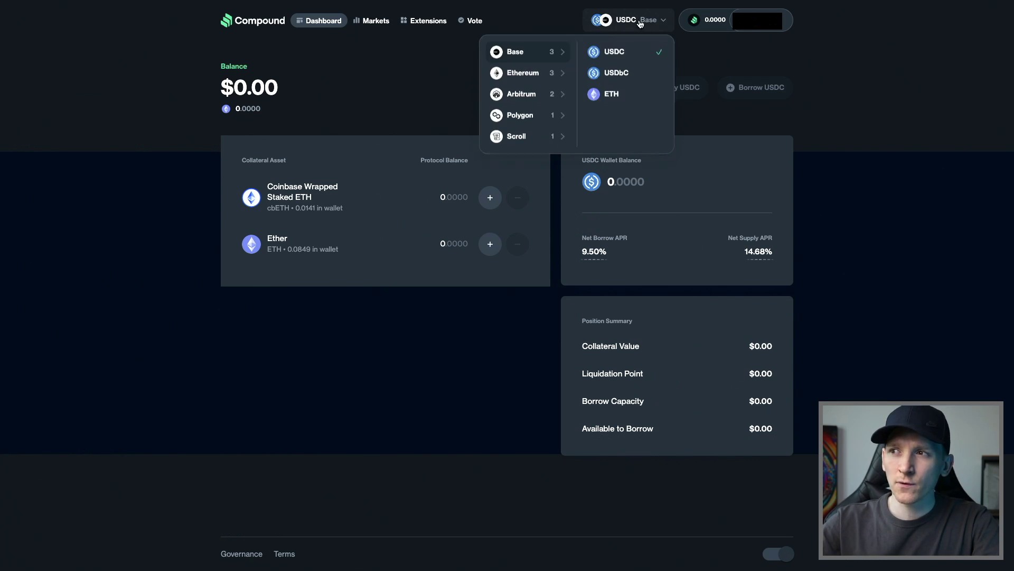
left_click(324, 108)
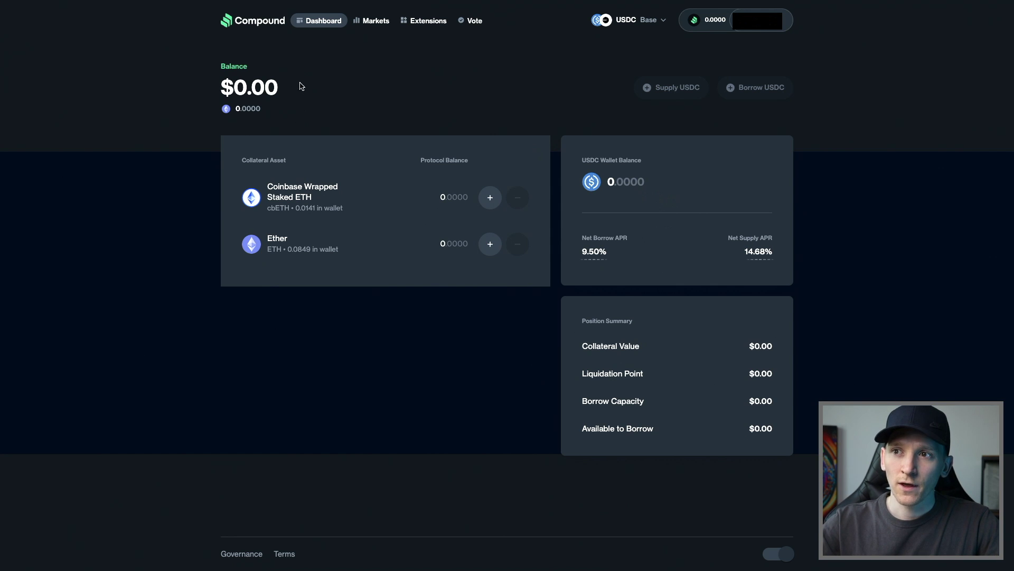
mouse_move(246, 89)
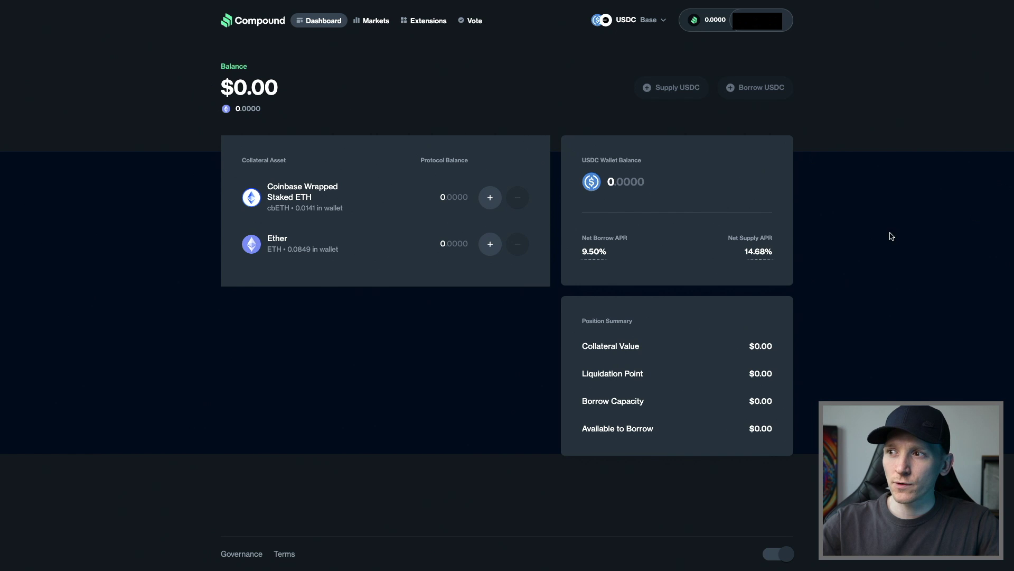
mouse_move(771, 252)
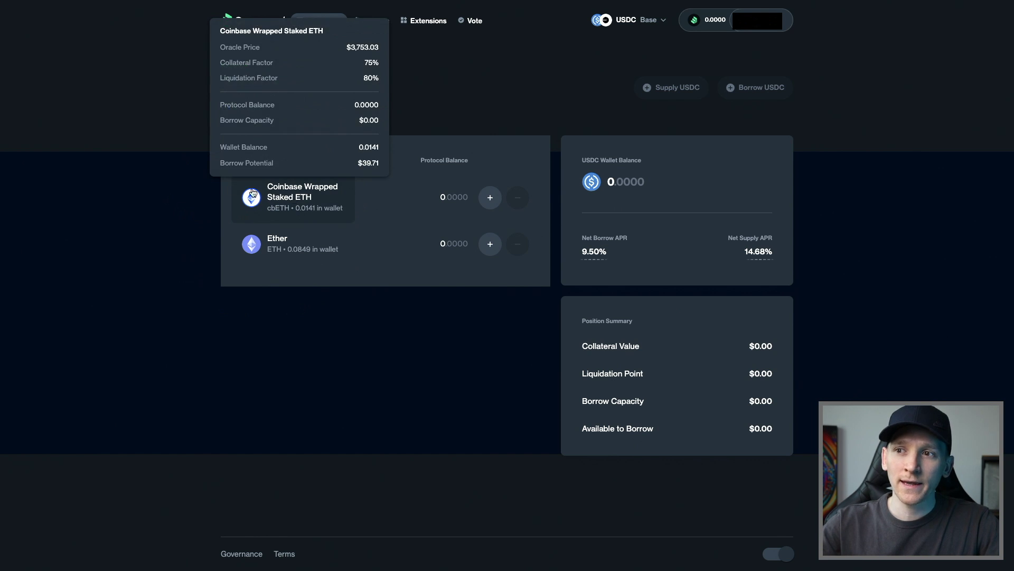
mouse_move(290, 247)
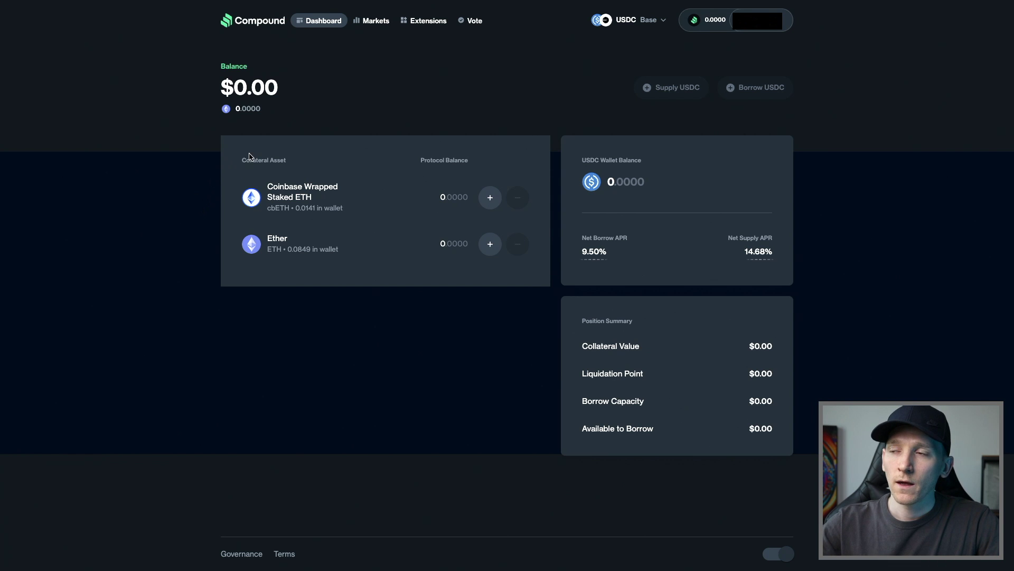
left_click(649, 21)
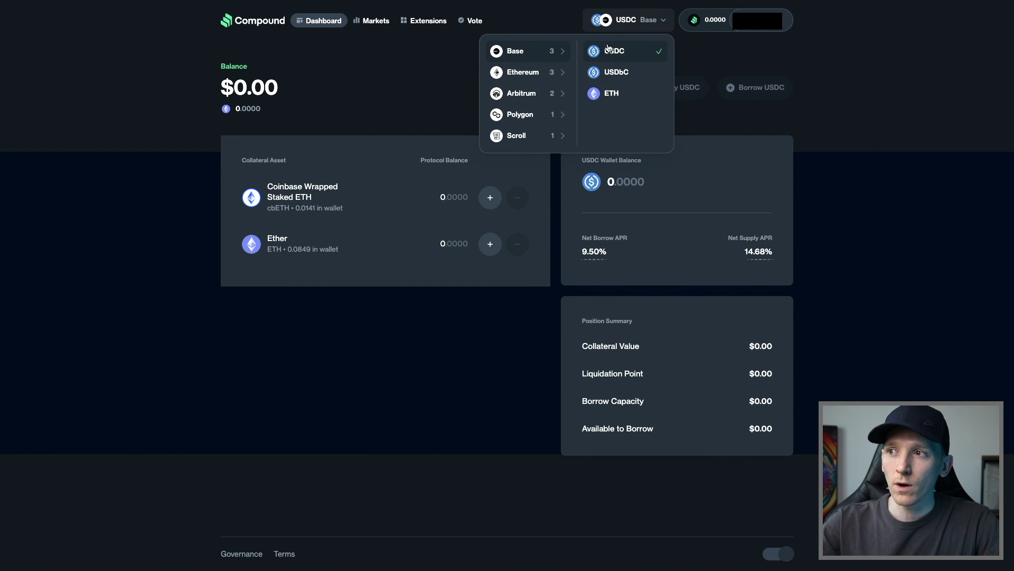
left_click(385, 90)
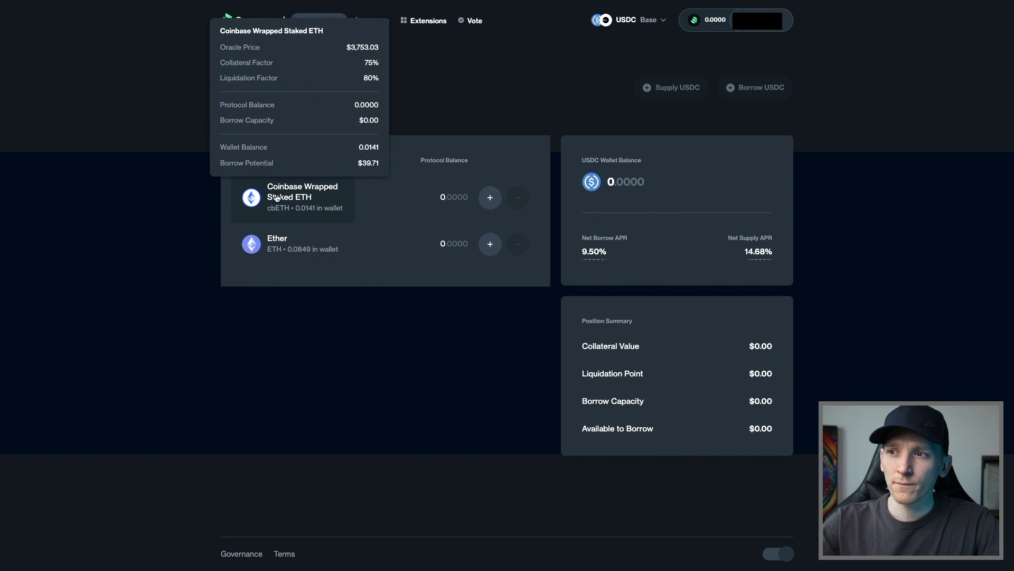
- Queue the maximum cbETH amount as collateral in the Base USDC market and request its token approval
left_click(490, 198)
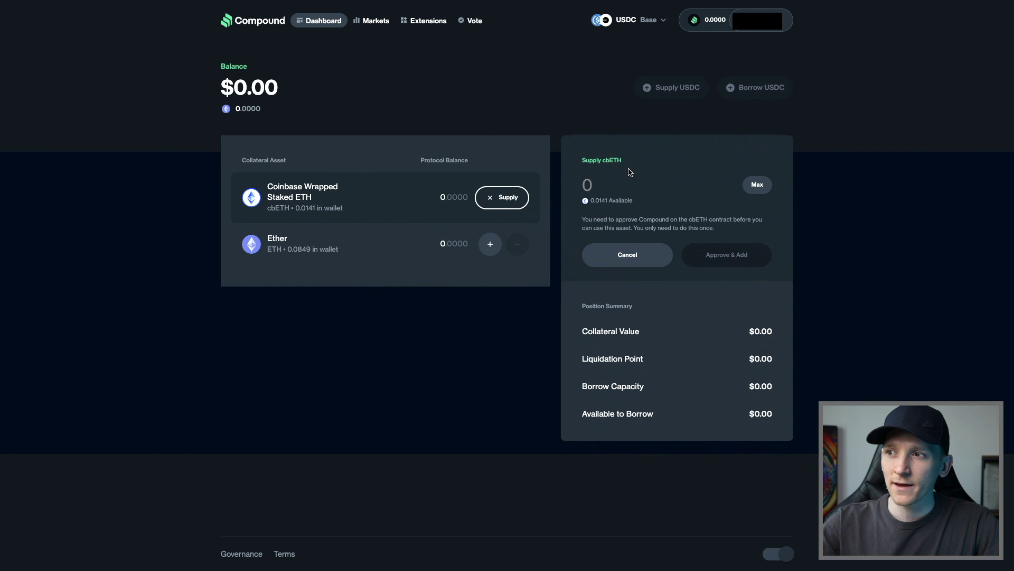
left_click(758, 185)
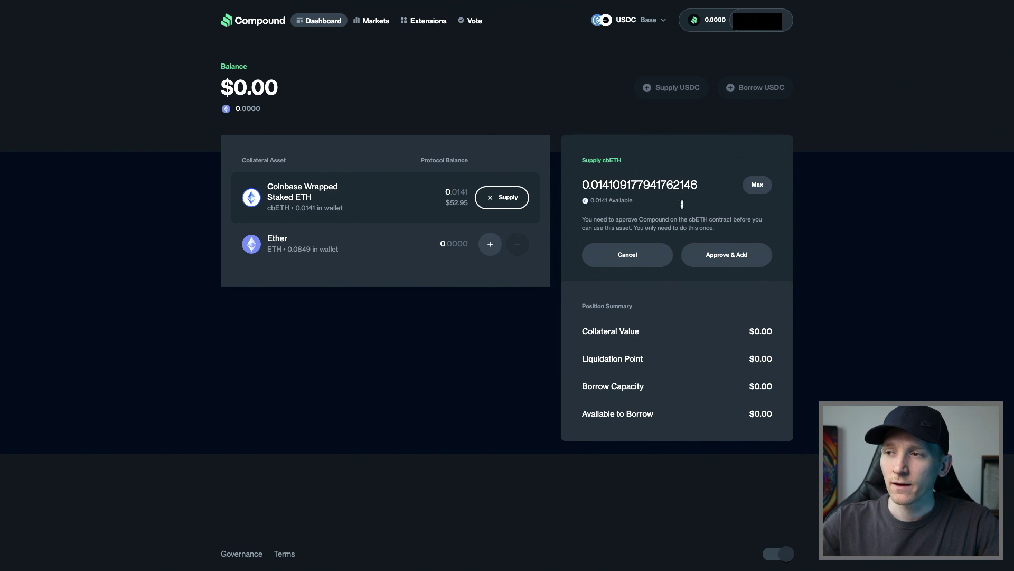
left_click(724, 255)
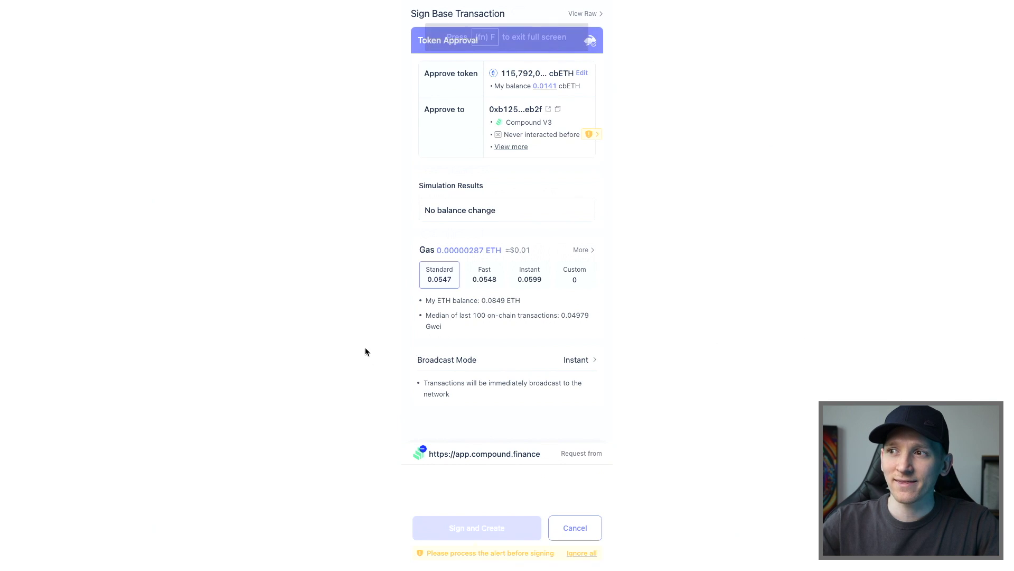
- Sign the cbETH token approval in the wallet, and submit and sign the cbETH collateral supply transaction
left_click(581, 137)
left_click(491, 473)
left_click(487, 555)
left_click(481, 549)
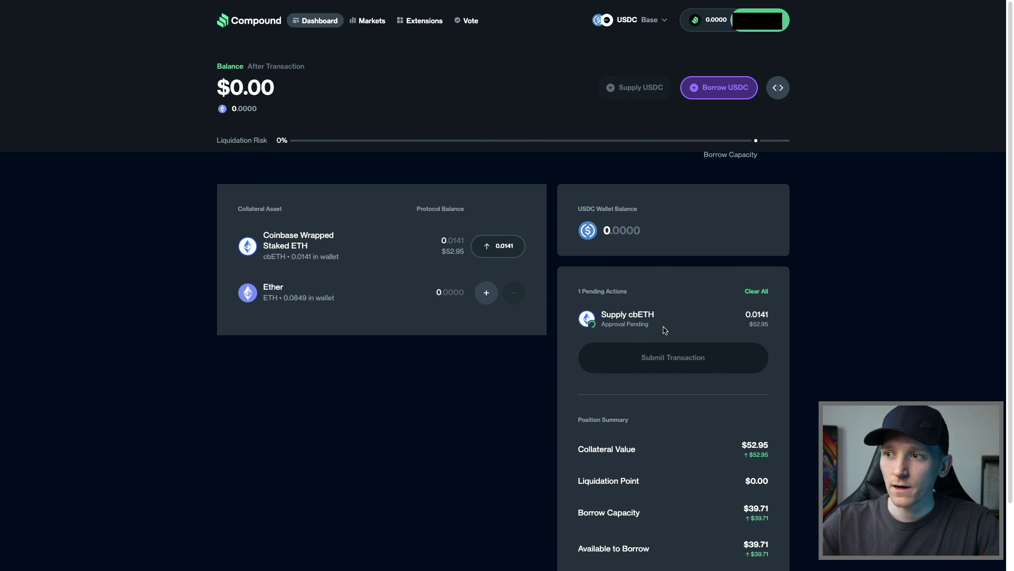
left_click(672, 362)
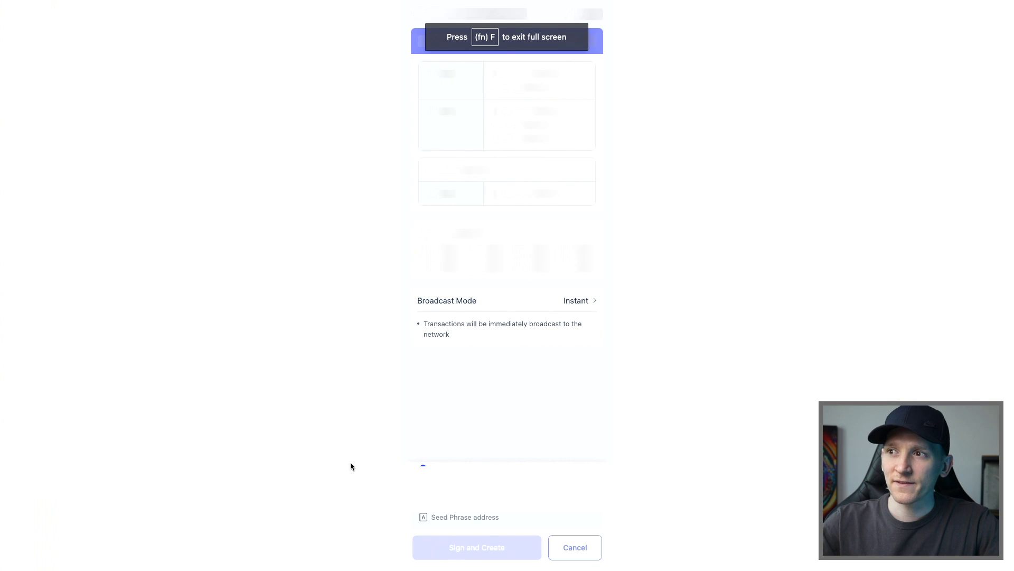
left_click(450, 549)
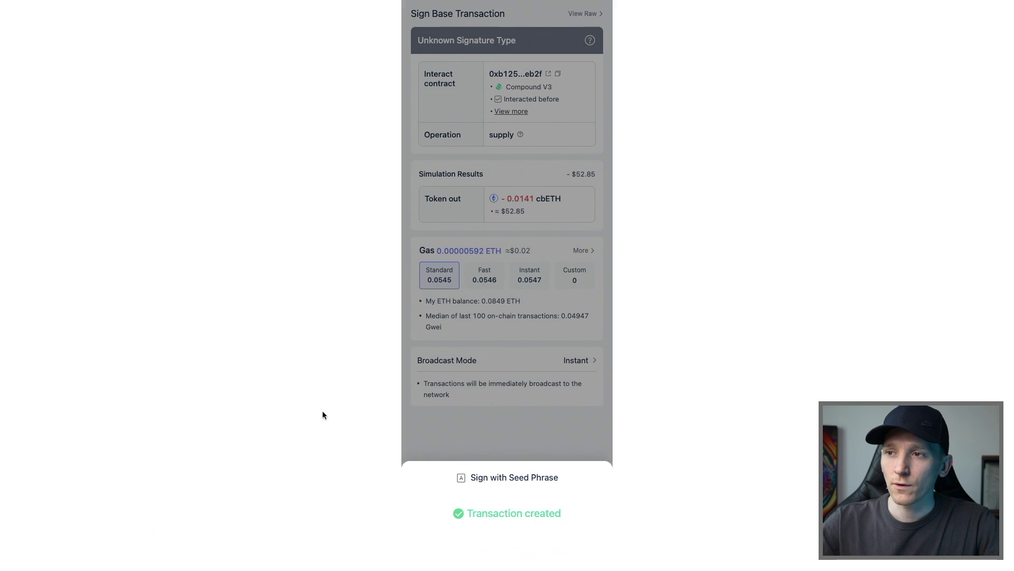
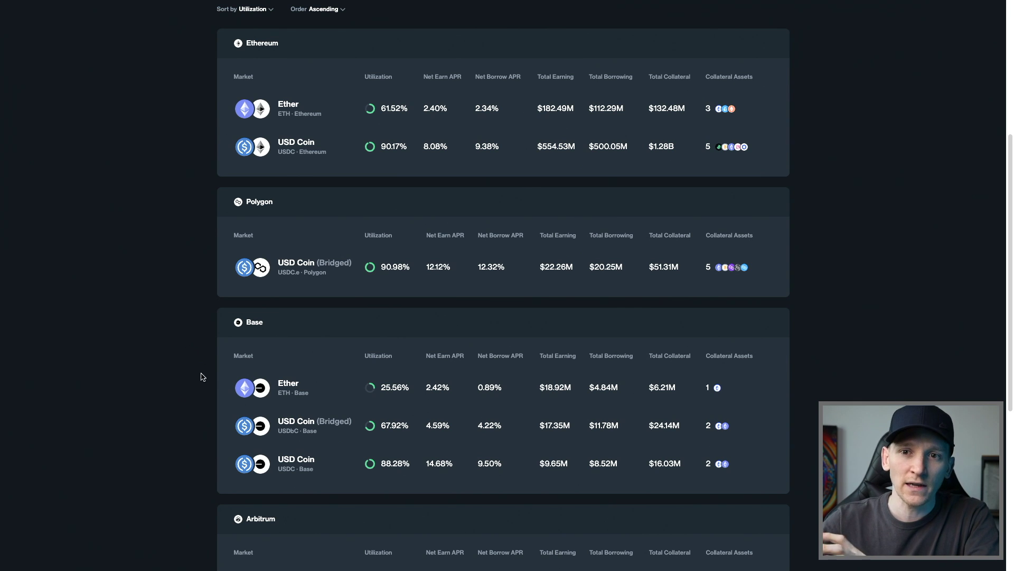
- Open the USDC market on Base from the markets list and examine its rates, collateral factors, liquidation factors and penalties
scroll(198, 392, "down", 2)
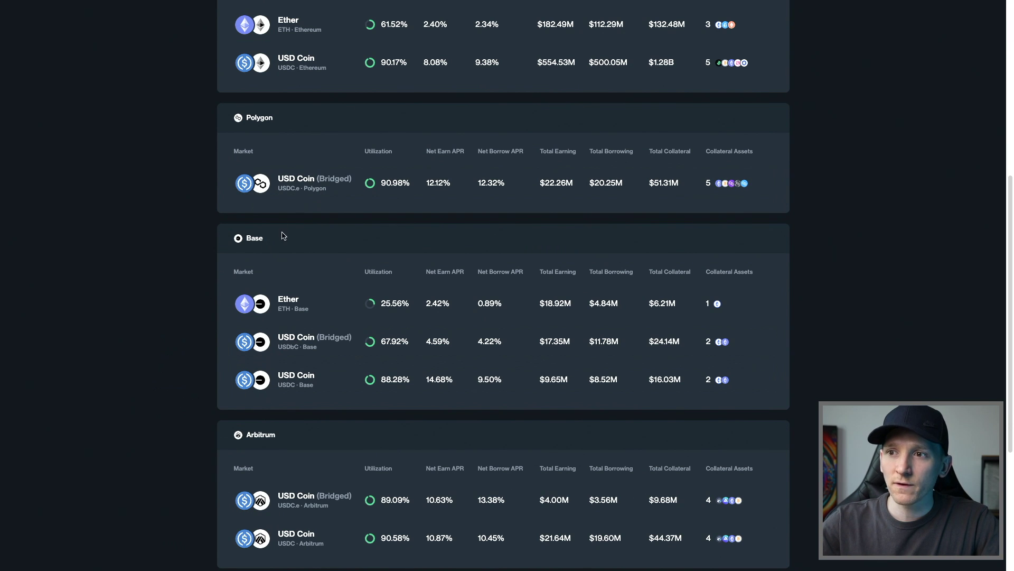
left_click(298, 384)
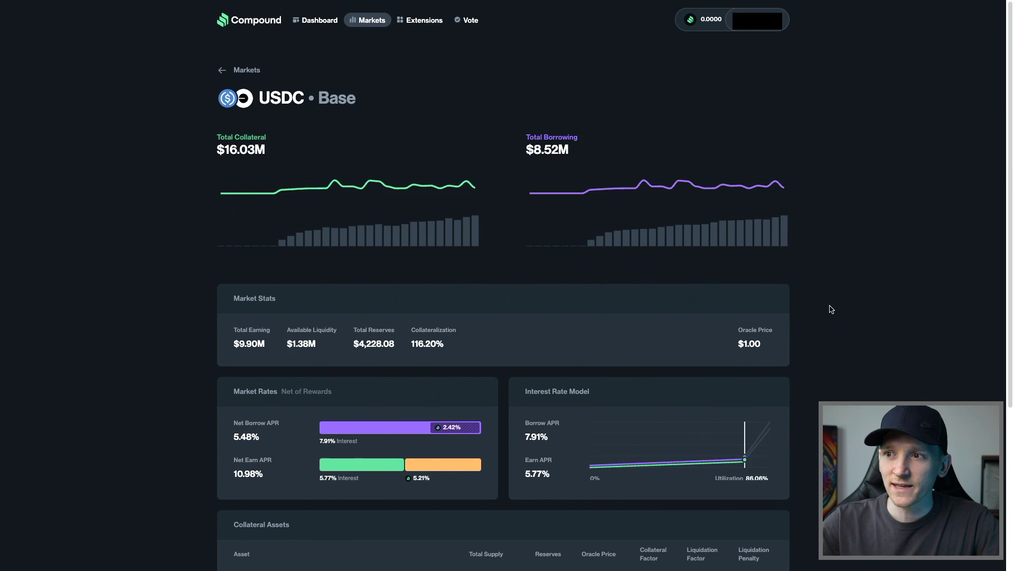
scroll(832, 307, "down", 4)
scroll(833, 306, "down", 1)
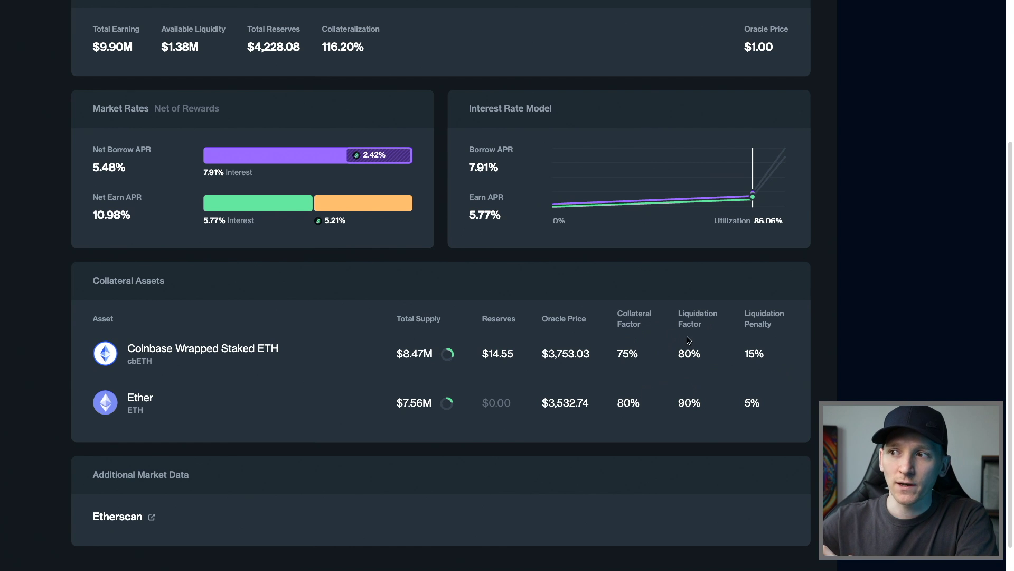
scroll(830, 283, "up", 1)
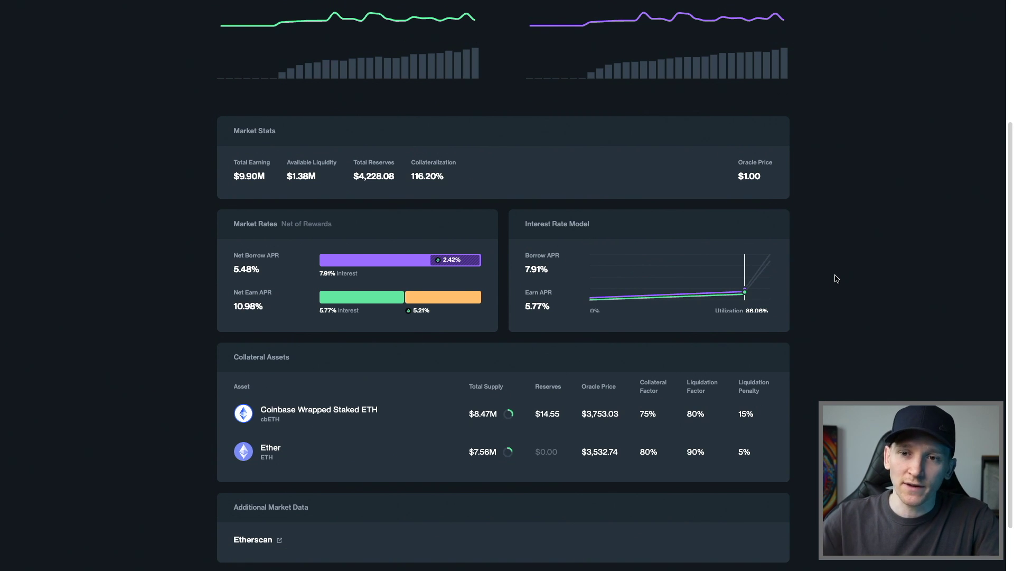
scroll(837, 279, "up", 1)
scroll(836, 279, "up", 3)
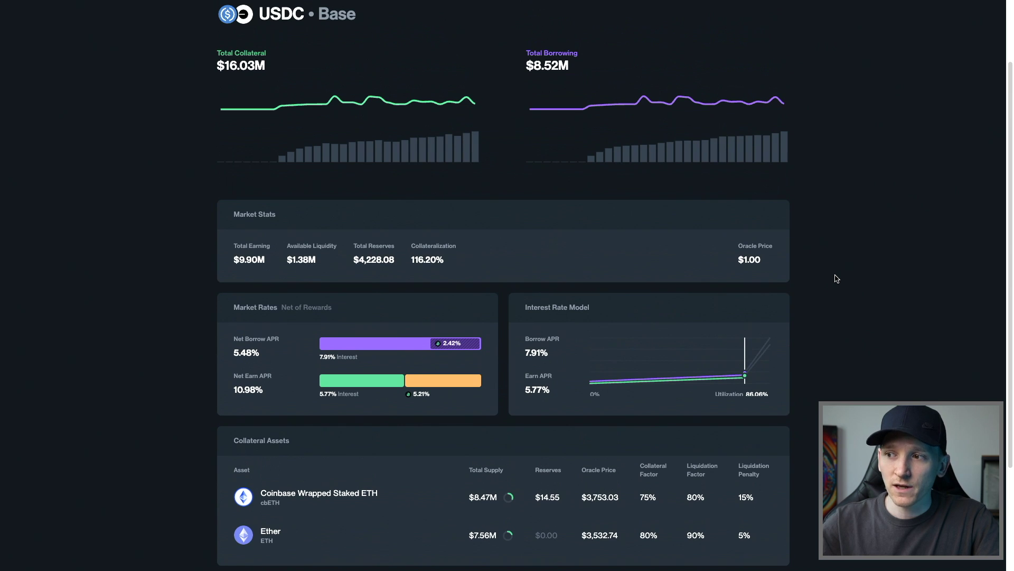
scroll(836, 278, "up", 4)
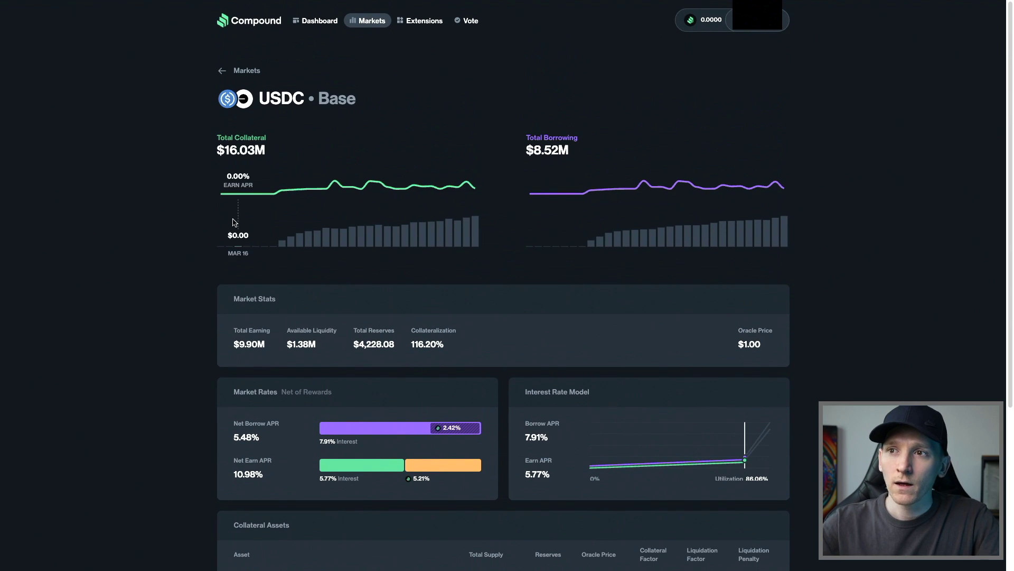
scroll(169, 336, "down", 3)
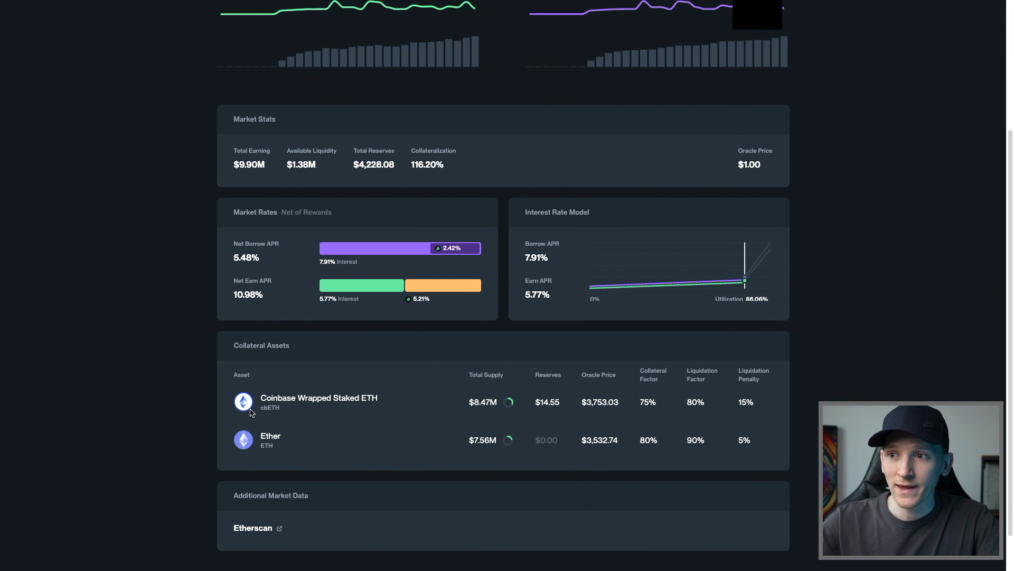
scroll(195, 395, "up", 3)
- Return to the markets list and open the details of the USDC market on Ethereum
left_click(223, 70)
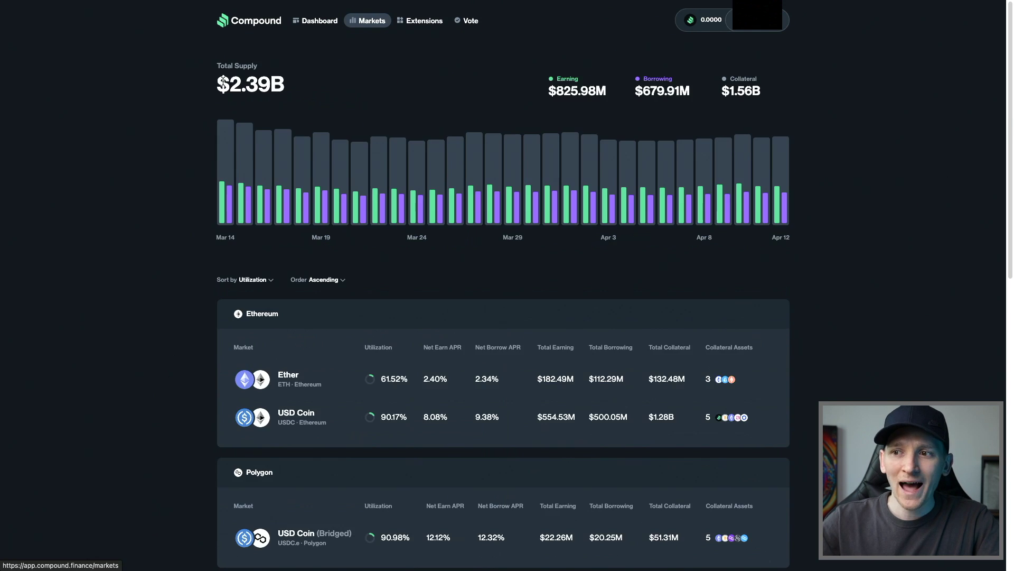
scroll(130, 322, "down", 3)
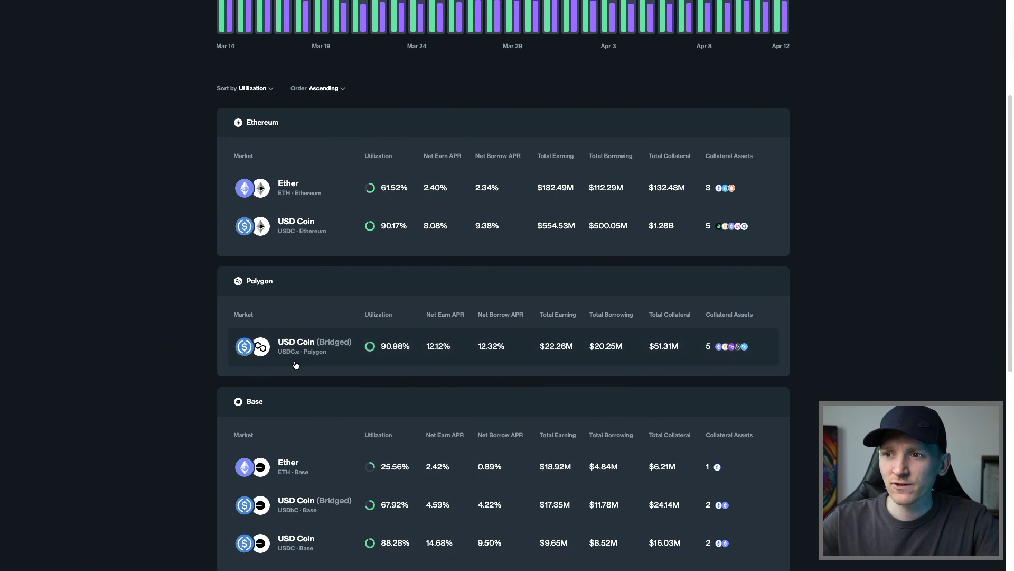
left_click(292, 234)
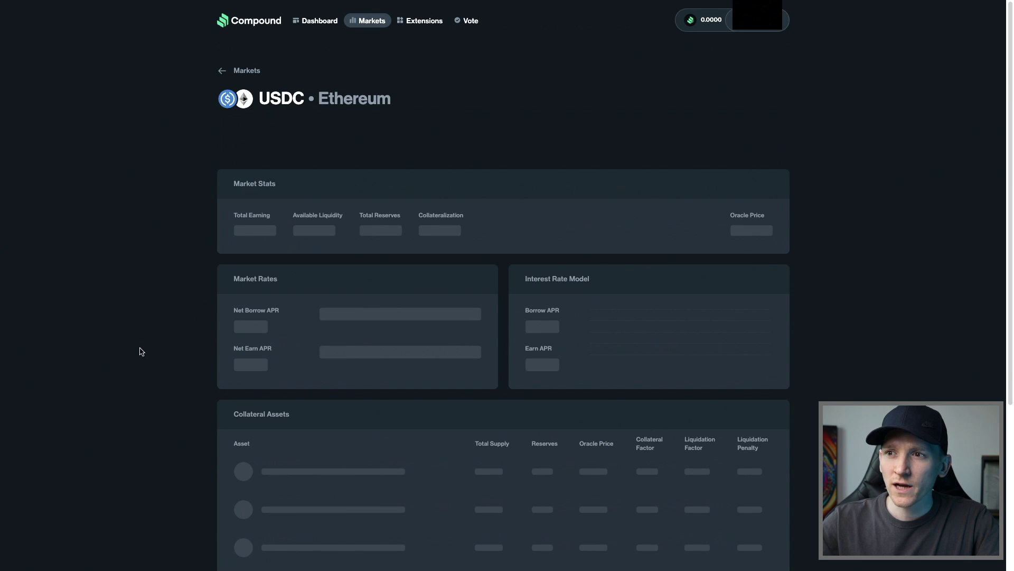
- Examine the Ethereum USDC market's rates, collateral factors, liquidation factors and penalties, and return to the markets list
scroll(173, 322, "down", 5)
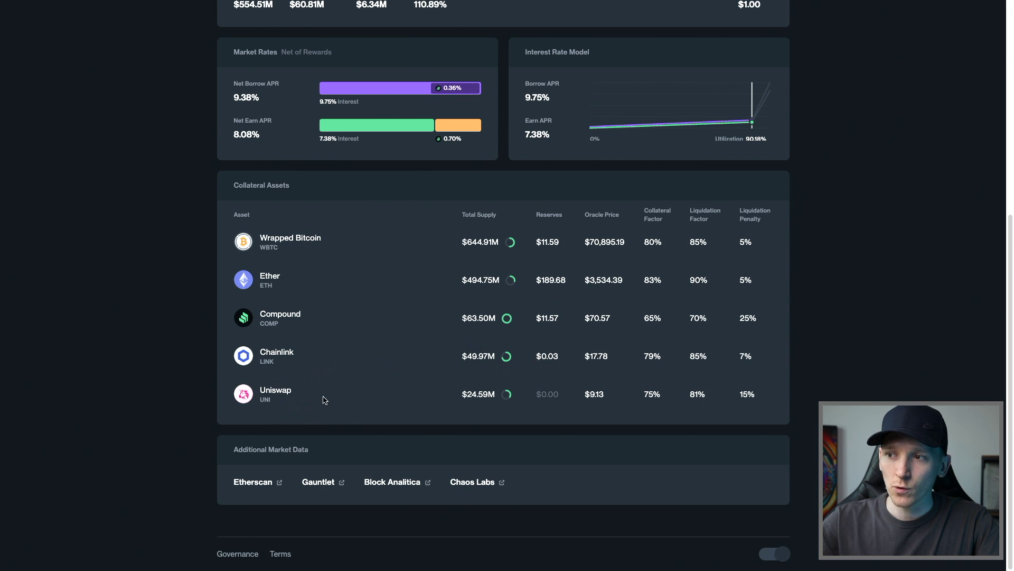
scroll(324, 400, "up", 15)
left_click(238, 68)
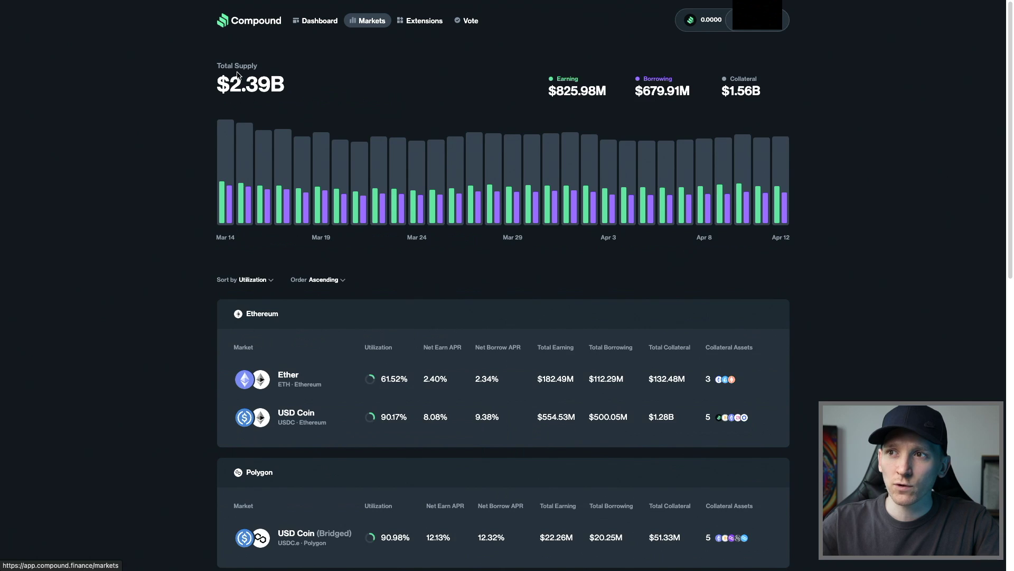
- Open the dashboard and switch it to the USDC market on Base
left_click(321, 26)
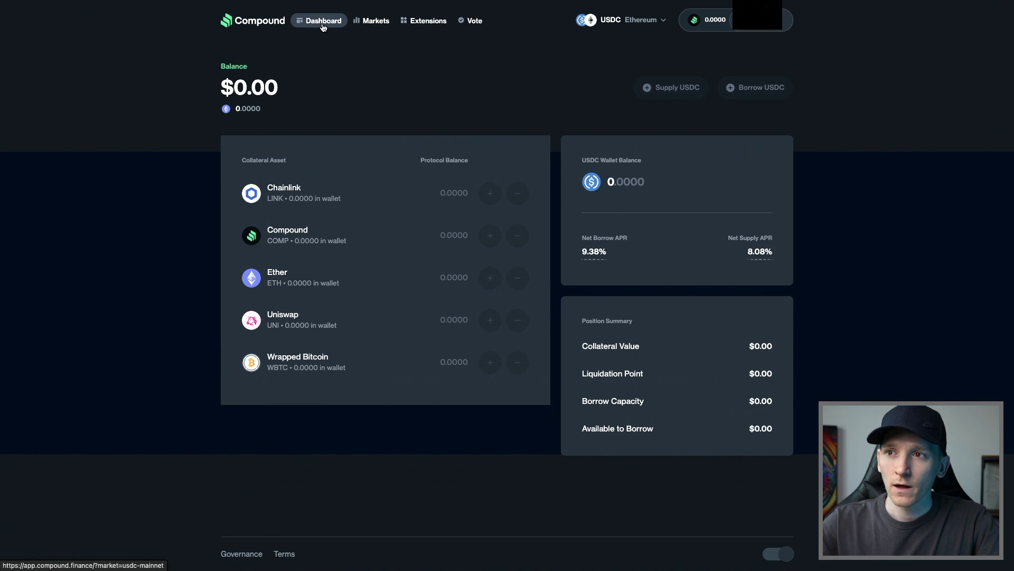
left_click(653, 17)
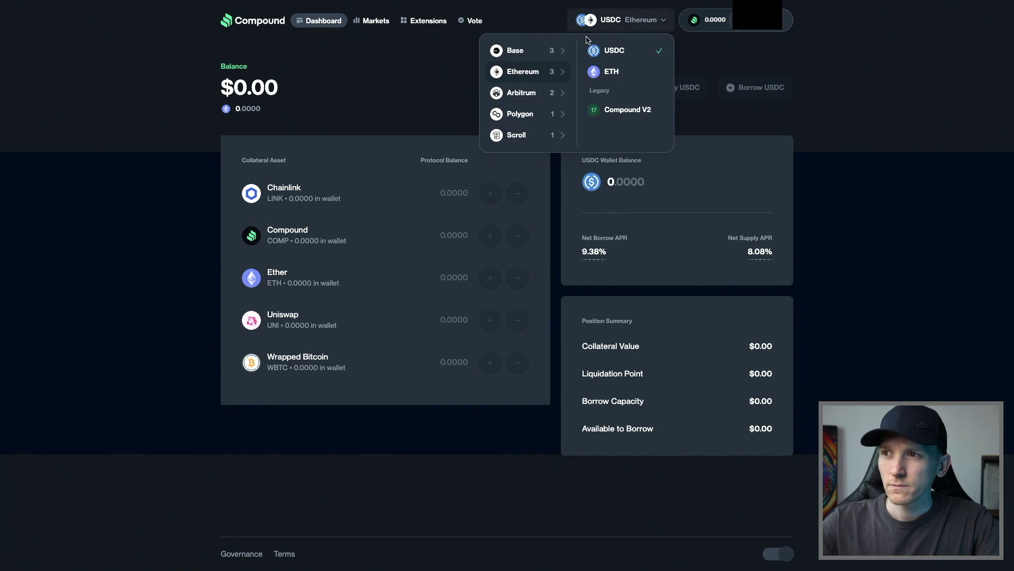
left_click(608, 52)
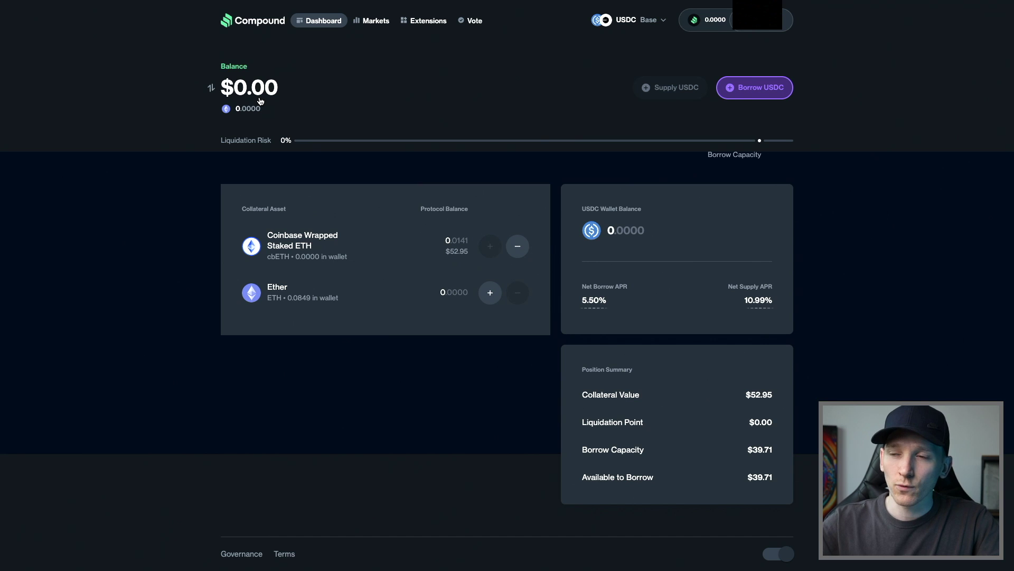
- Queue a borrow action for 5 USDC against the cbETH collateral
left_click(750, 88)
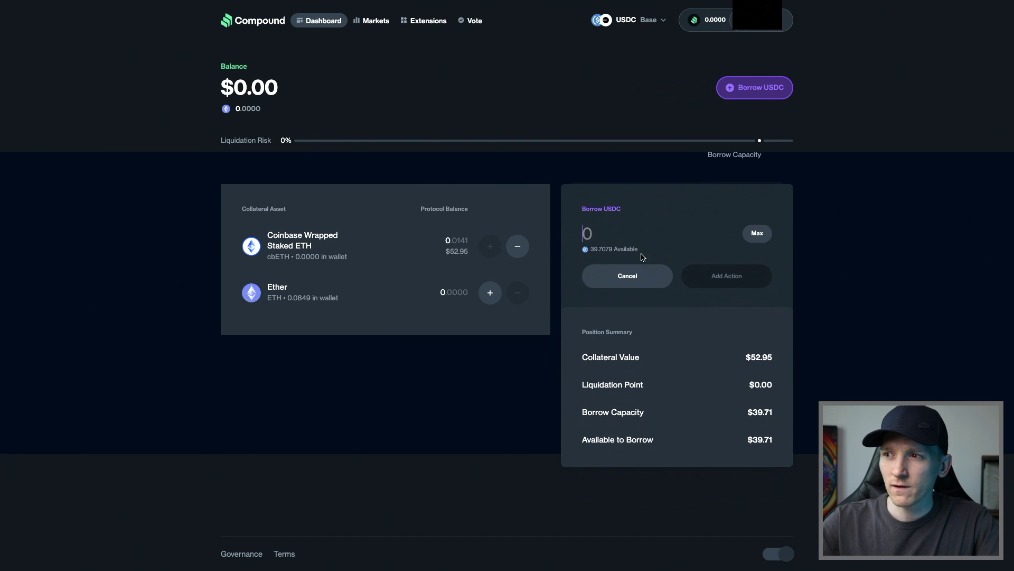
type("5")
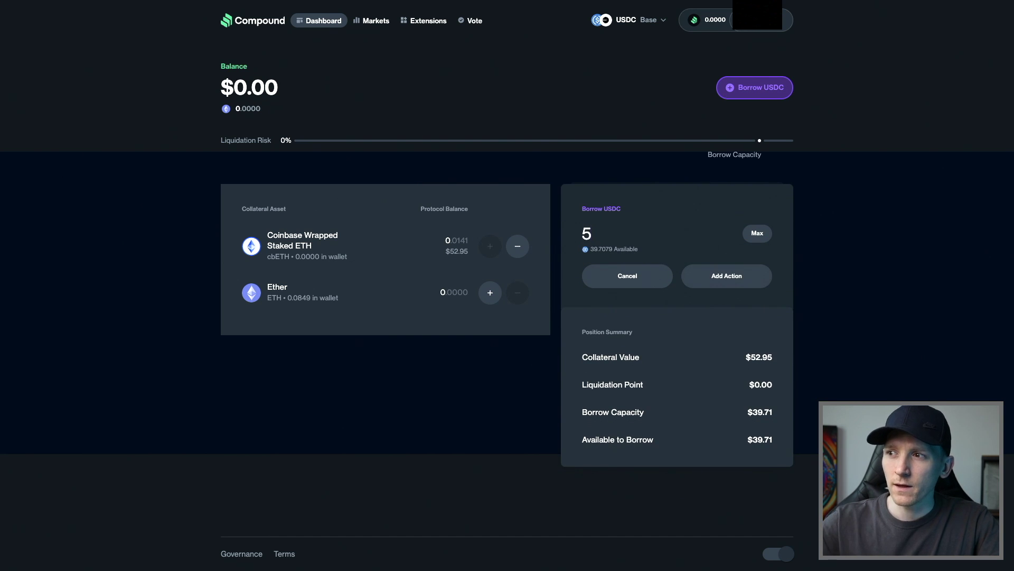
left_click(727, 276)
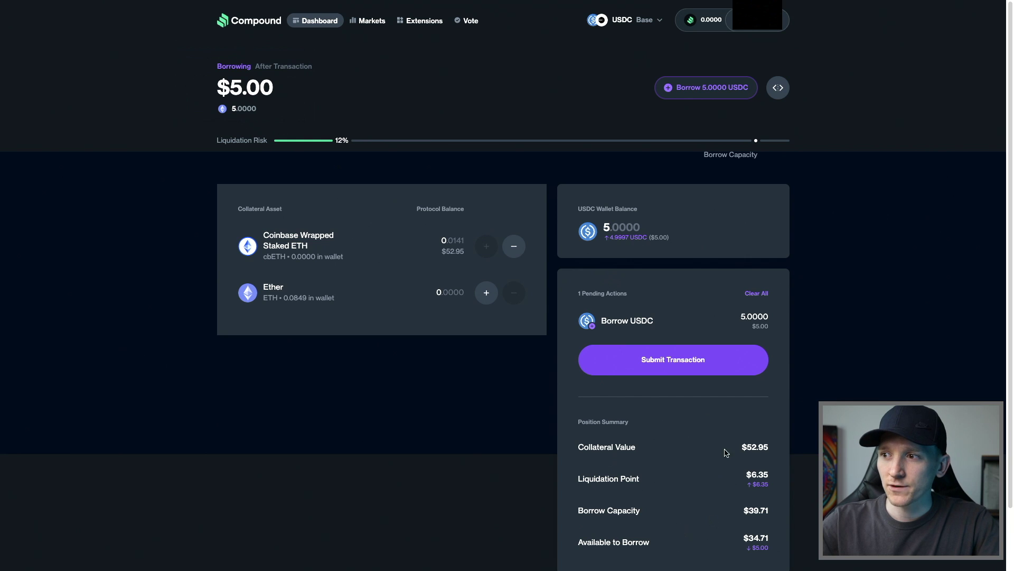
- Submit the 5 USDC borrow transaction and sign it in the wallet
left_click(664, 362)
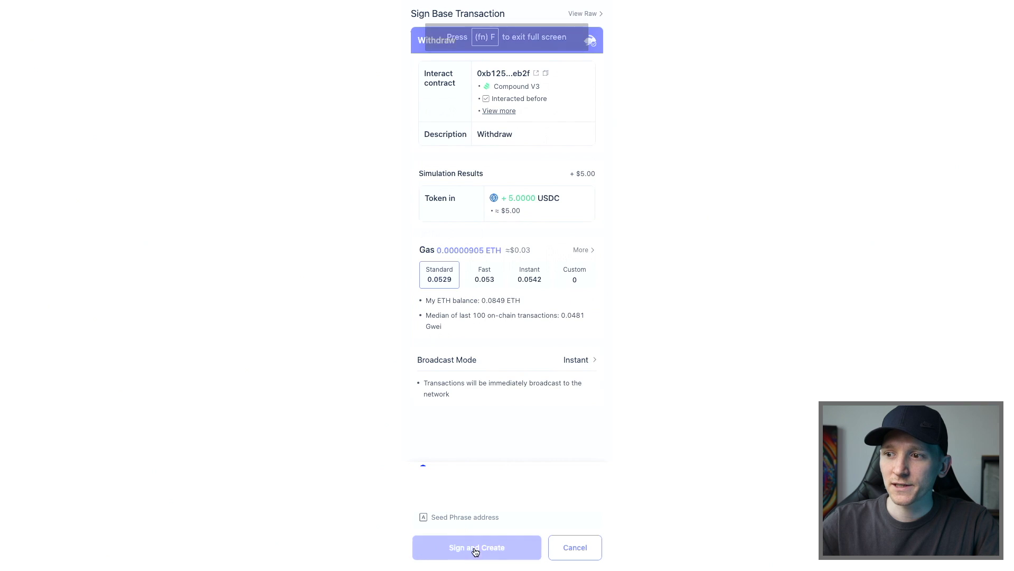
left_click(479, 551)
left_click(479, 550)
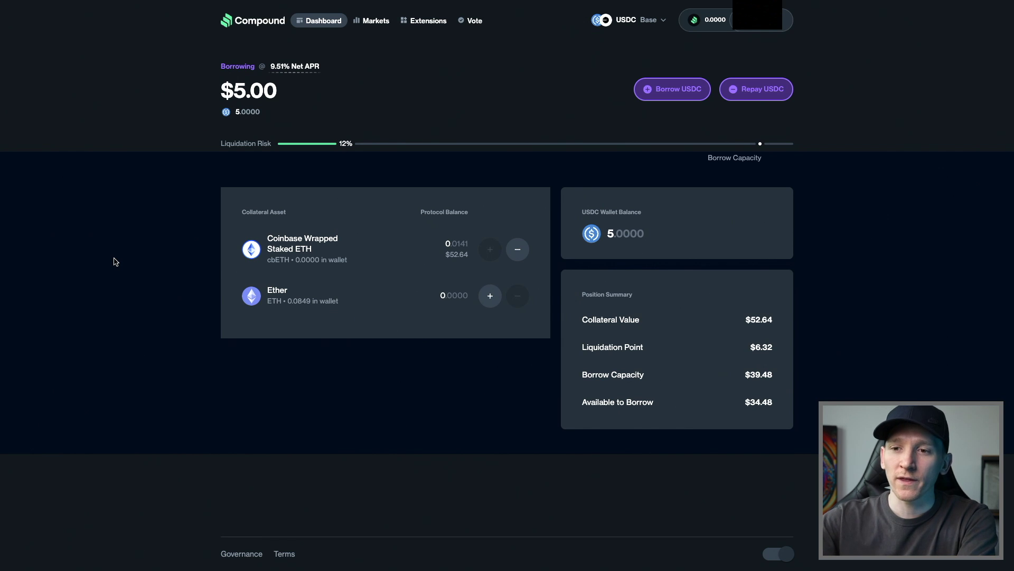
- Check the wallet's holdings after the borrow and inspect the loan's net APR on the dashboard
key("alt+r")
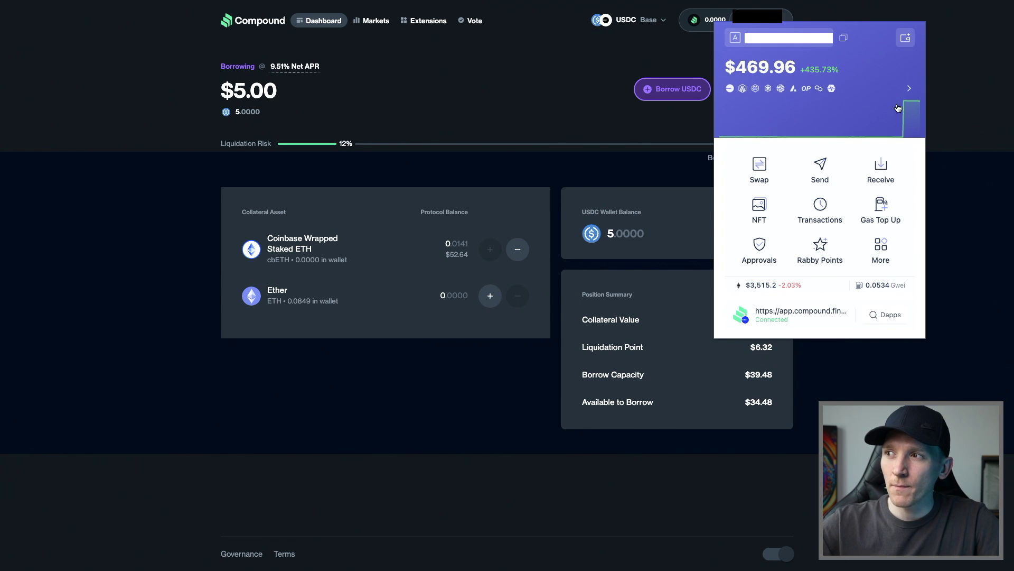
left_click(896, 111)
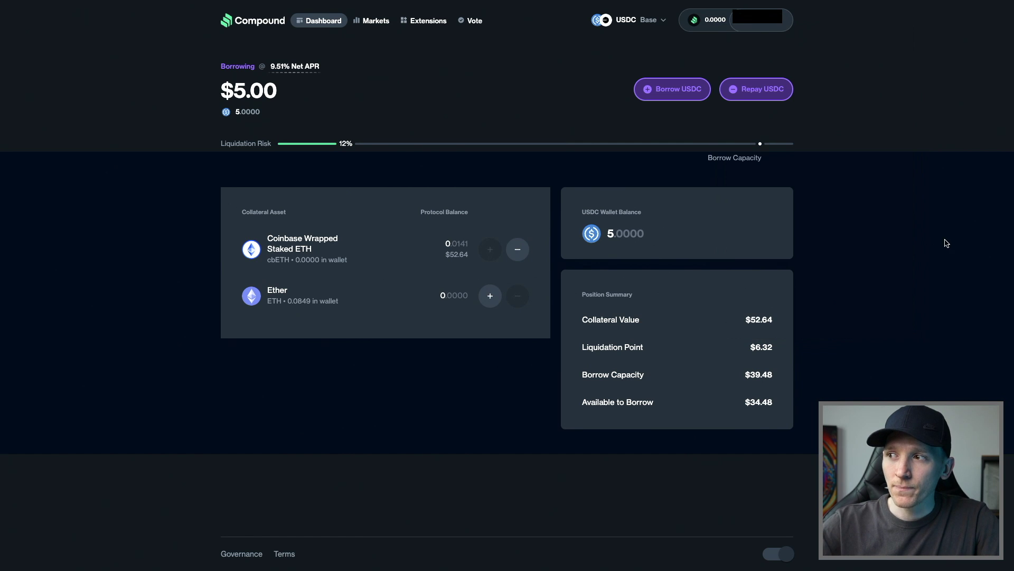
mouse_move(286, 69)
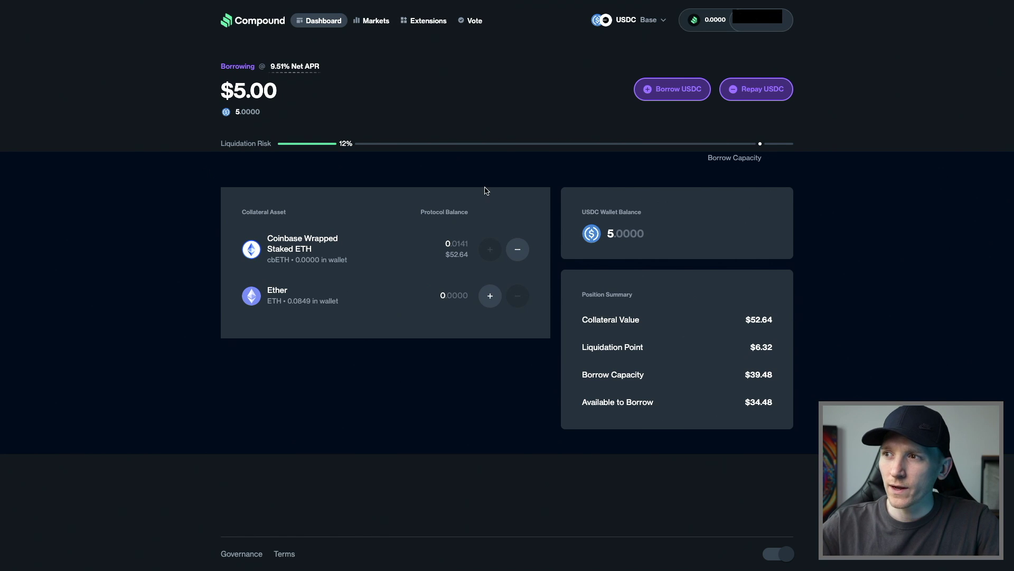
- Queue a repayment of the maximum amount, 5 USDC, on the Base USDC loan
left_click(768, 90)
left_click(759, 237)
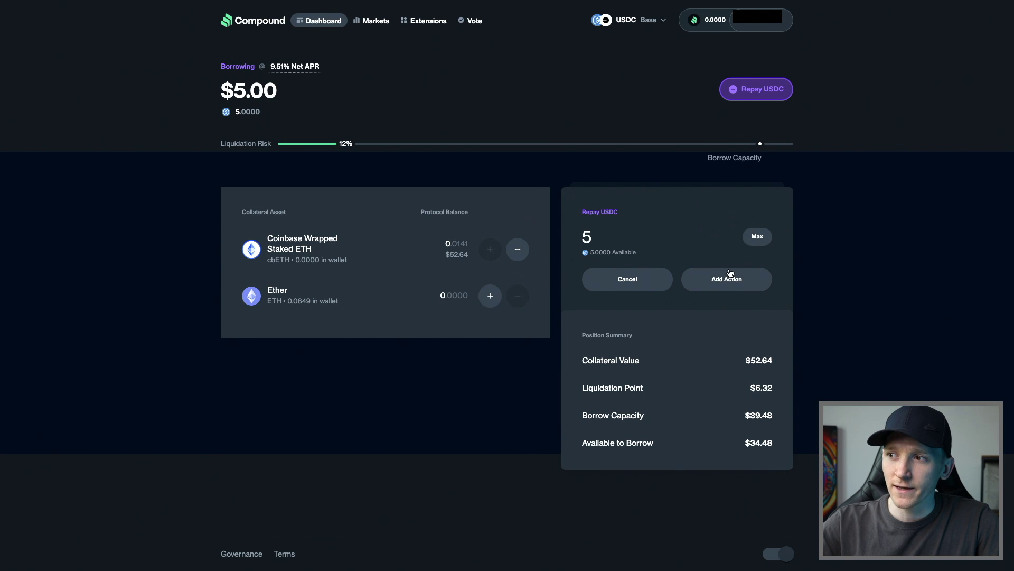
left_click(719, 281)
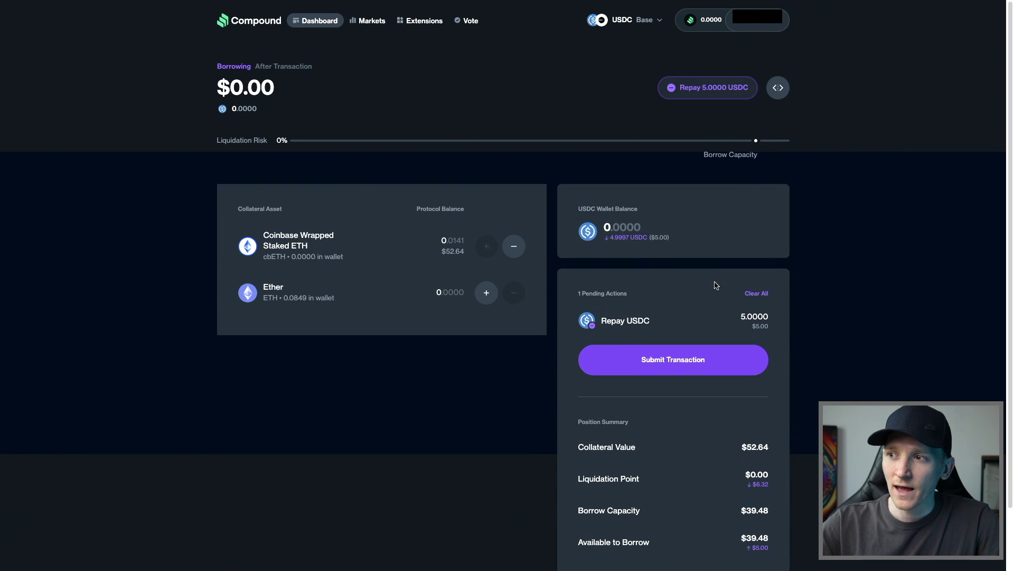
- Submit the 5 USDC repayment transaction and sign it in the wallet
left_click(665, 363)
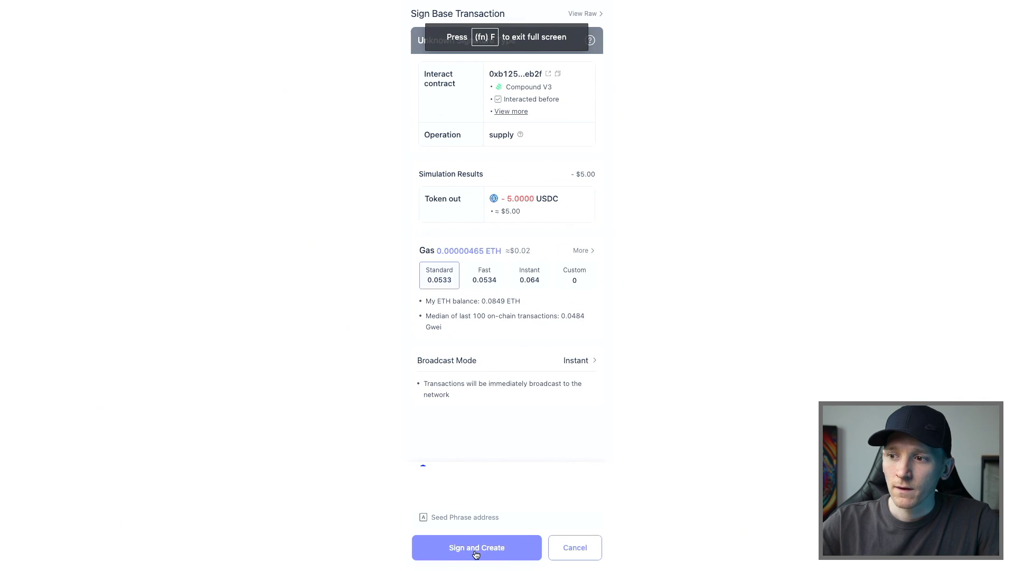
left_click(476, 551)
left_click(476, 549)
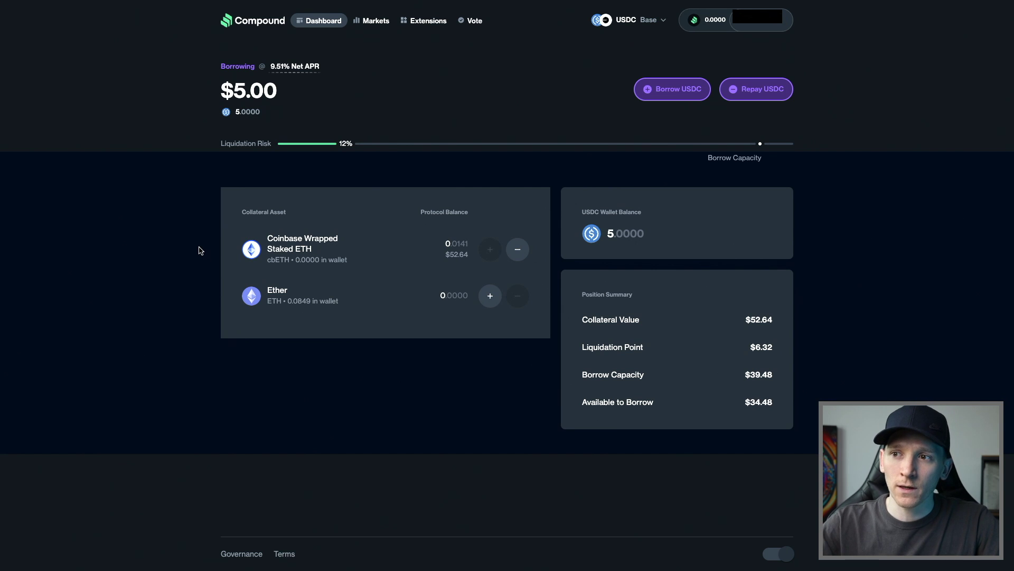
mouse_move(302, 252)
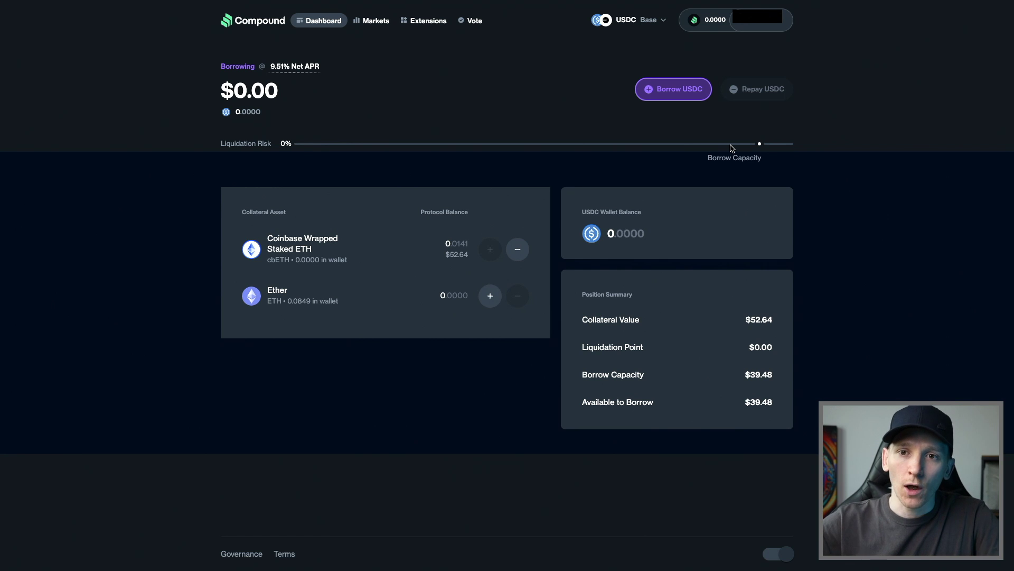
left_click(492, 296)
left_click(757, 237)
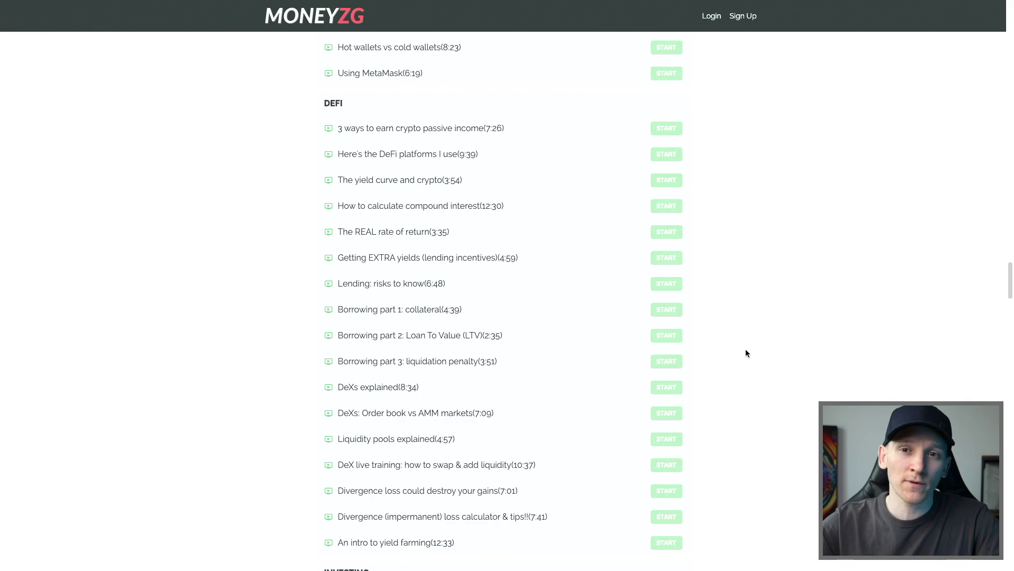
scroll(779, 298, "down", 1)
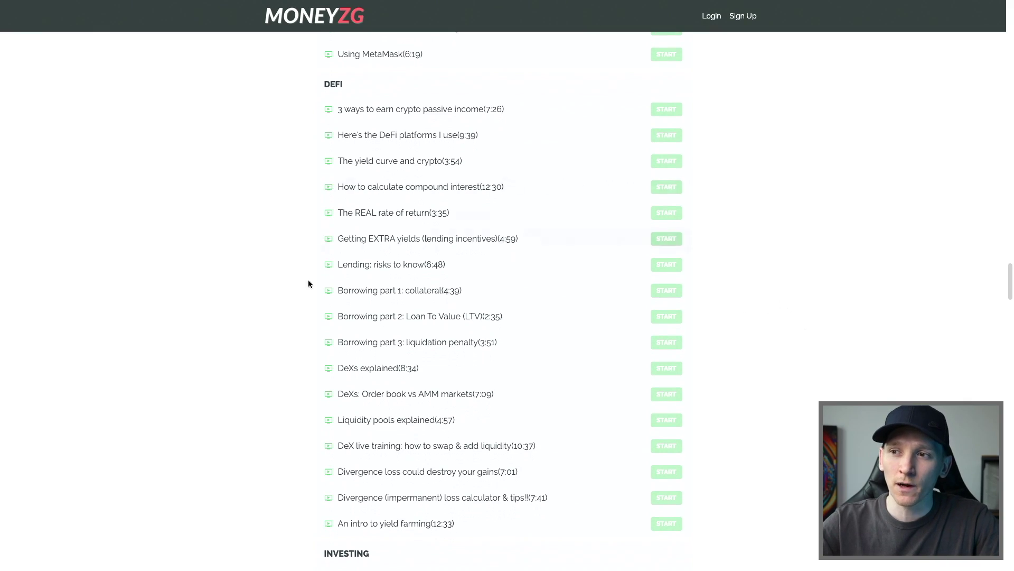